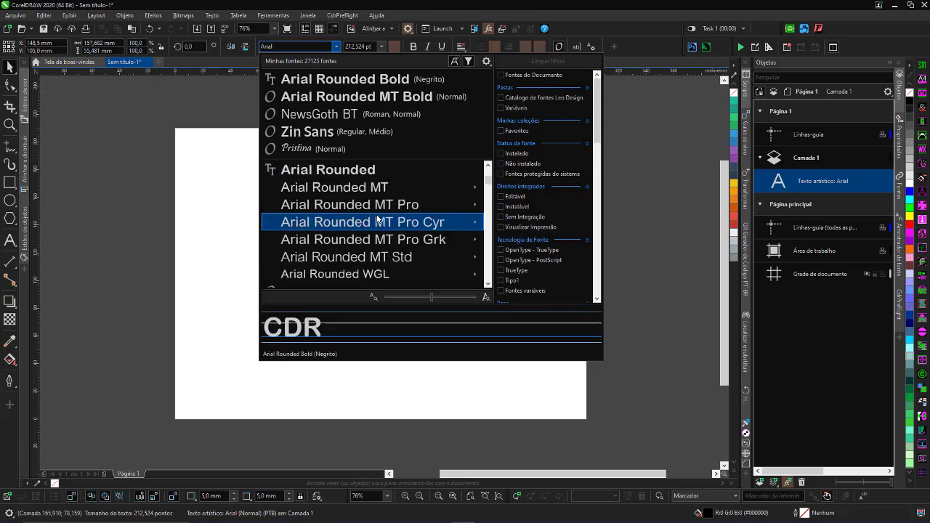
# Apply the Arwen font to the CDR artistic text, enlarging the font list to browse it.
pyautogui.scroll(-10, 368, 259)
pyautogui.scroll(-3, 377, 247)
pyautogui.moveTo(602, 360); pyautogui.dragTo(695, 409)
pyautogui.click(313, 277)
# Add the Arial lines "Já Usou CorelDRAW Hoje?" above and "Não? Tá de Bobeira, bora Vetorizar?" below the CDR lettering.
pyautogui.click(218, 327)
pyautogui.press('F8')
pyautogui.click(241, 371)
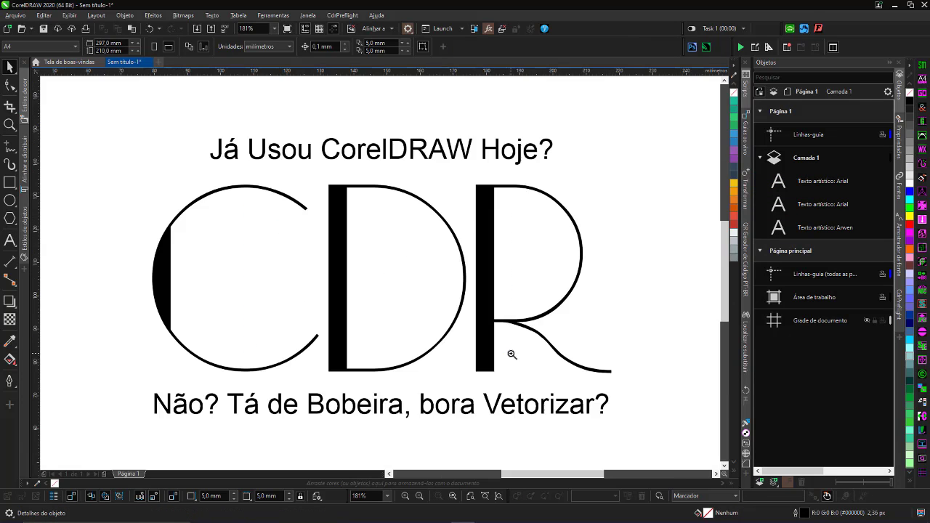
# Save the drawing as "Já Usou CorelDRAW Hoje" in CDR format, version 22.0 (2020).
pyautogui.hotkey('ctrl', 's')
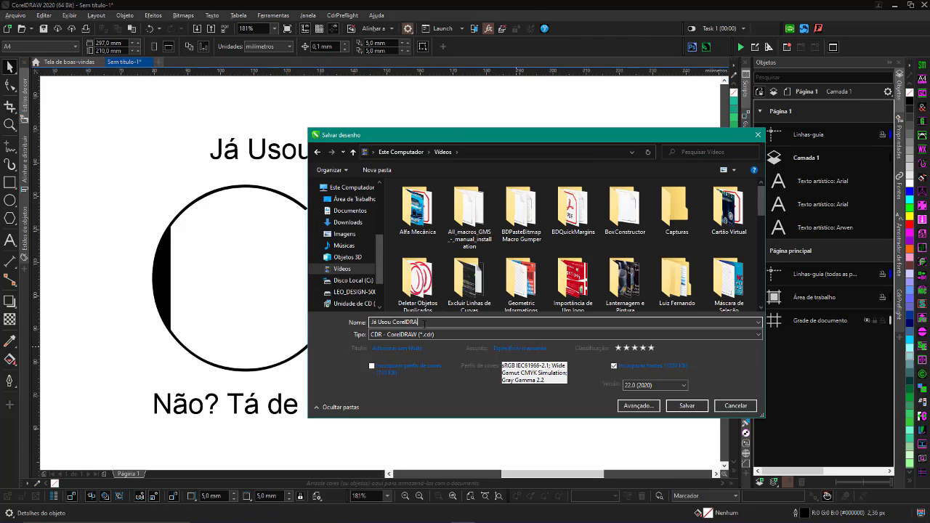
pyautogui.press('Return')
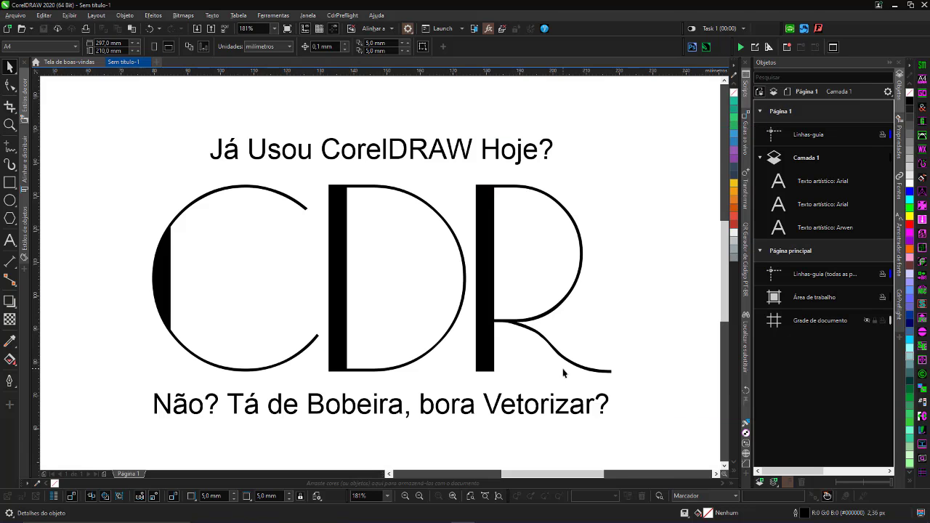
# Break the CDR text apart into separate letters and convert the C to curves.
pyautogui.scroll(3, 74, 317)
pyautogui.click(254, 254)
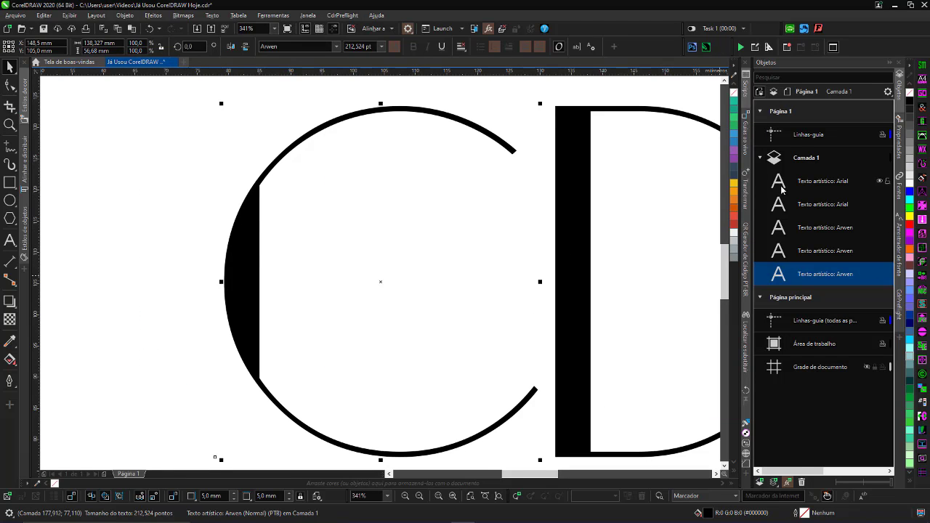
pyautogui.press('F10')
pyautogui.moveTo(151, 156); pyautogui.dragTo(308, 402)
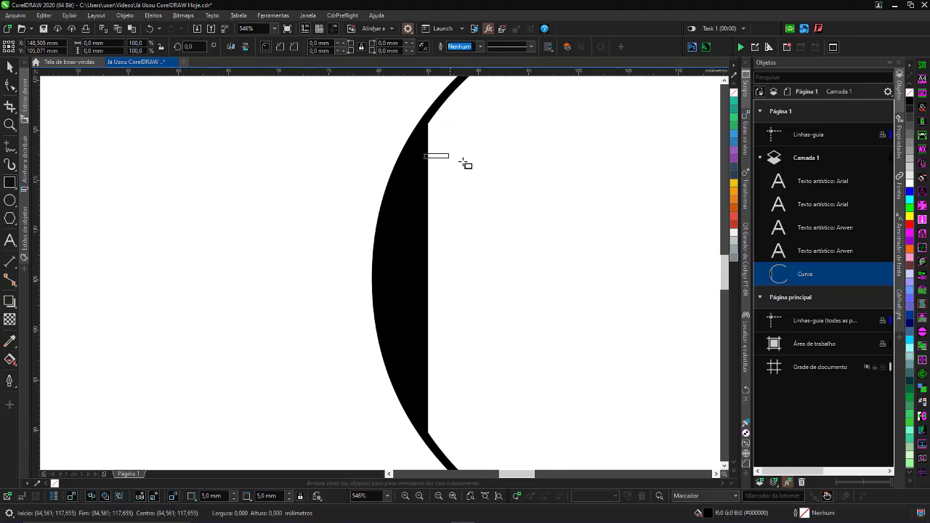
# Stack copies of a rectangle about 7.9 × 1.6 mm down the inner edge of the C's stem and combine them with the letter.
pyautogui.hotkey('ctrl', 'd')
pyautogui.hotkey('ctrl', 'd')
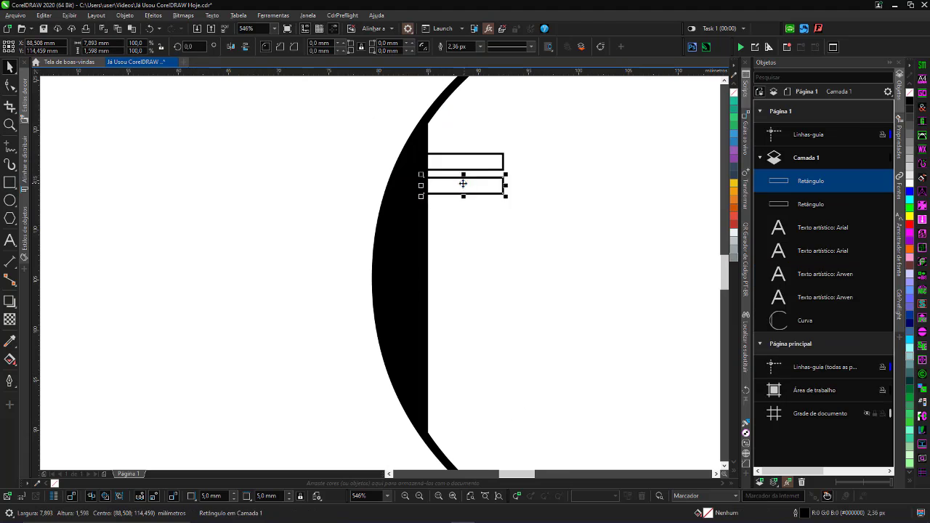
pyautogui.hotkey('ctrl', 'd')
pyautogui.hotkey('ctrl', 'd')
pyautogui.hotkey('ctrl', 'd')
pyautogui.hotkey('ctrl', 'd')
pyautogui.hotkey('ctrl', 'd')
pyautogui.hotkey('ctrl', 'd')
pyautogui.hotkey('ctrl', 'd')
pyautogui.hotkey('ctrl', 'd')
pyautogui.hotkey('ctrl', 'd')
pyautogui.click(264, 46)
# Draw a rectangle about 12.5 × 1.6 mm on the D's stem level with the C's top bar, and place a horizontal guideline beneath it.
pyautogui.hotkey('shift', 'F4')
pyautogui.press('F6')
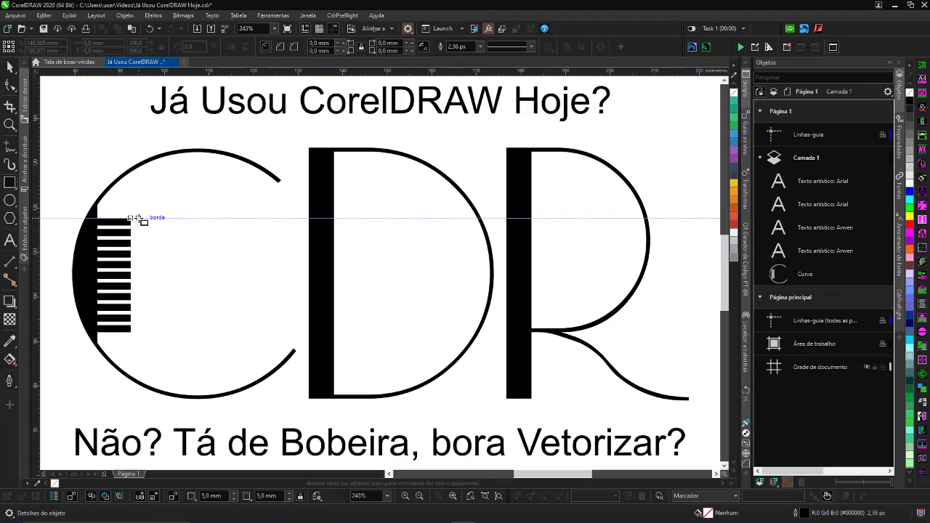
pyautogui.moveTo(142, 225); pyautogui.dragTo(142, 225)
pyautogui.press('space')
pyautogui.moveTo(139, 222); pyautogui.dragTo(363, 224)
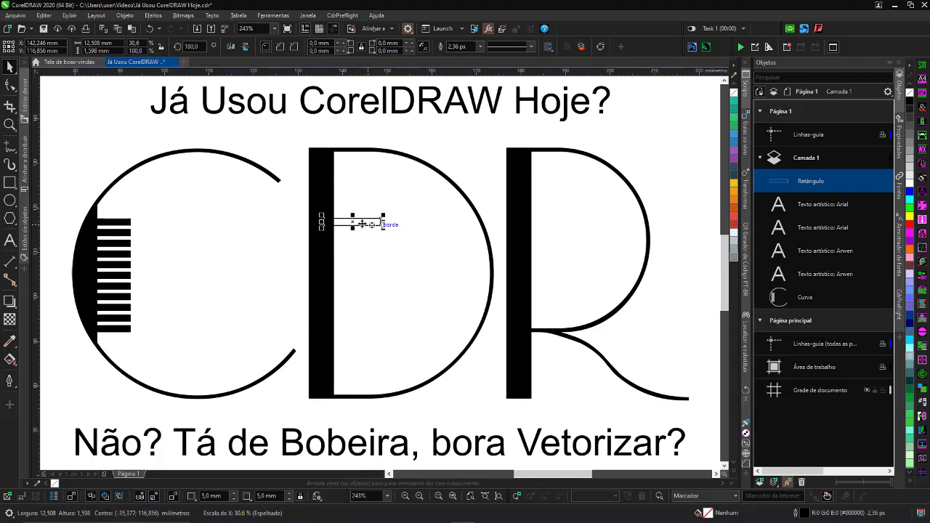
pyautogui.moveTo(361, 71); pyautogui.dragTo(357, 229)
# Repeat the D's rectangle downward at a spacing of about 2.4 mm to form a column of bars.
pyautogui.hotkey('ctrl', 'd')
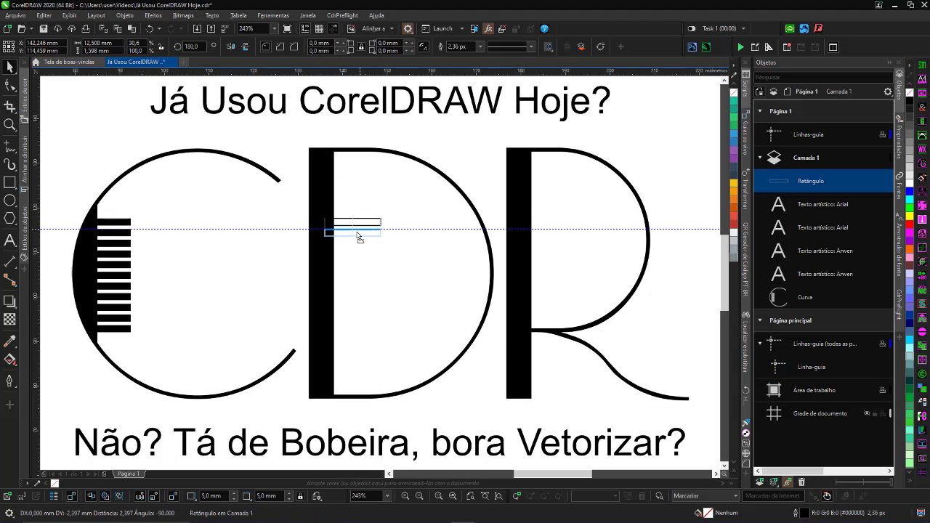
pyautogui.hotkey('ctrl', 'd')
pyautogui.hotkey('ctrl', 'd')
pyautogui.hotkey('ctrl', 'd')
pyautogui.hotkey('ctrl', 'd')
pyautogui.hotkey('ctrl', 'd')
pyautogui.hotkey('ctrl', 'd')
pyautogui.hotkey('ctrl', 'd')
# Copy the D's column of bars onto the R's stem and extend the copy upward with more bars.
pyautogui.moveTo(138, 341); pyautogui.dragTo(386, 214)
pyautogui.moveTo(352, 292); pyautogui.dragTo(551, 286)
pyautogui.click(559, 220)
pyautogui.scroll(3, 560, 221)
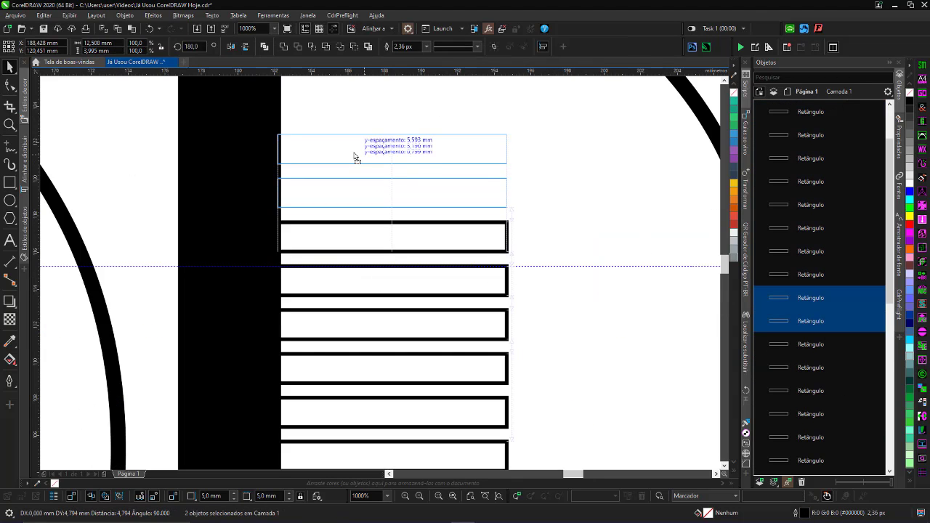
pyautogui.keyDown('shift'); pyautogui.click(380, 231); pyautogui.keyUp('shift')
# Extend the D's column of bars with evenly spaced copies above and below it.
pyautogui.scroll(-3, 379, 273)
pyautogui.click(409, 239)
pyautogui.scroll(2, 385, 212)
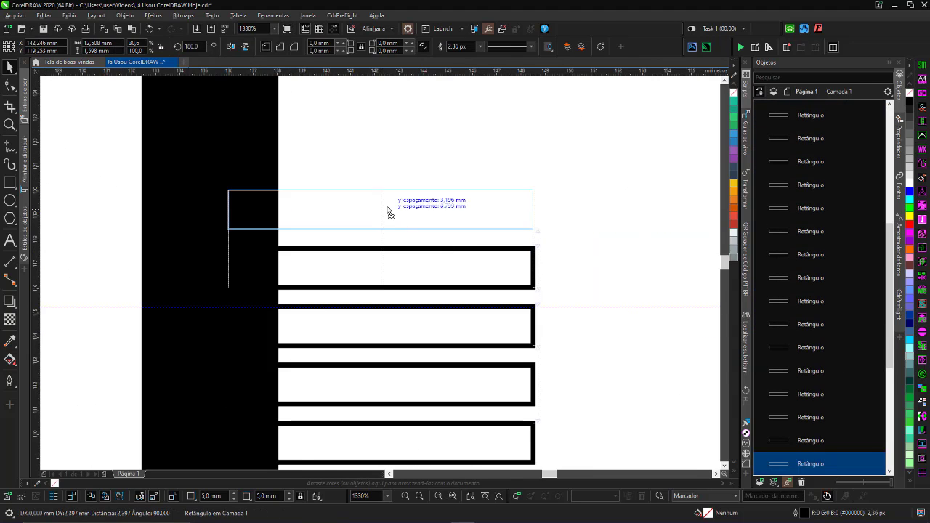
pyautogui.scroll(-4, 371, 289)
pyautogui.scroll(4, 370, 289)
pyautogui.click(387, 276)
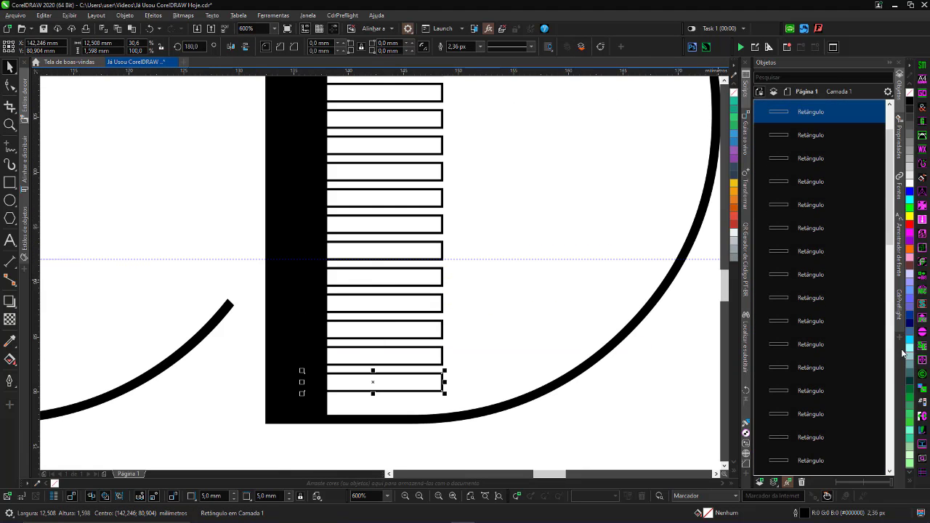
# Show the live guides settings and change the dynamic guides' colour to a darker blue.
pyautogui.click(900, 339)
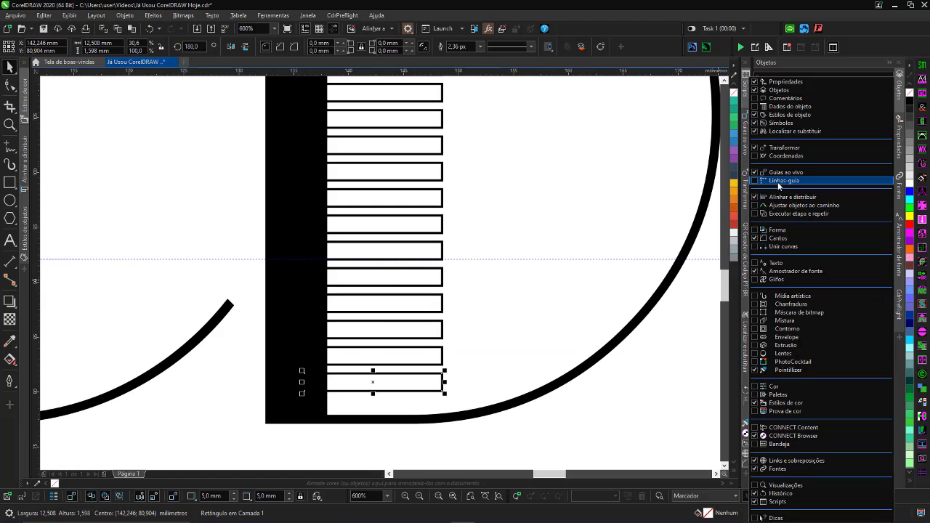
pyautogui.click(745, 134)
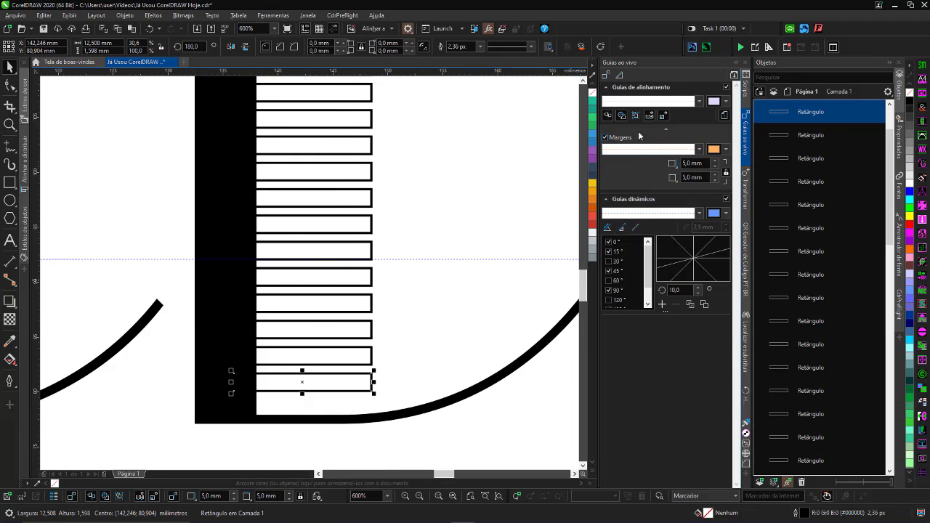
pyautogui.click(725, 214)
pyautogui.click(607, 199)
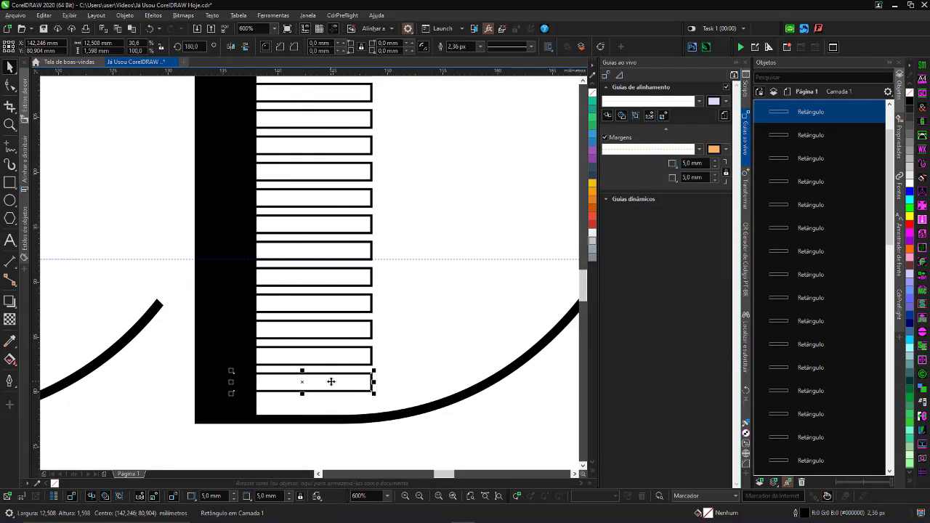
pyautogui.press('Escape')
pyautogui.click(714, 201)
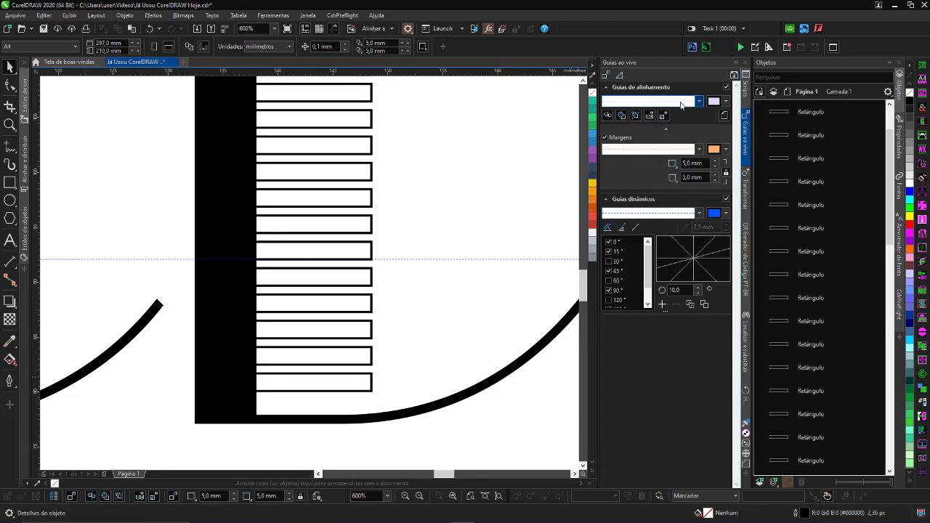
pyautogui.click(725, 101)
pyautogui.click(607, 77)
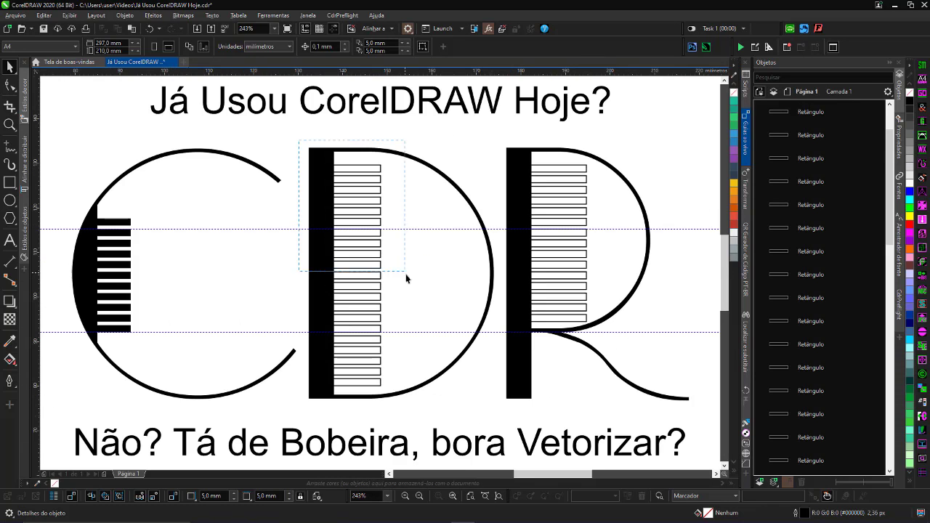
# Combine the bars with the D and R letters, and group the three letters.
pyautogui.click(405, 276)
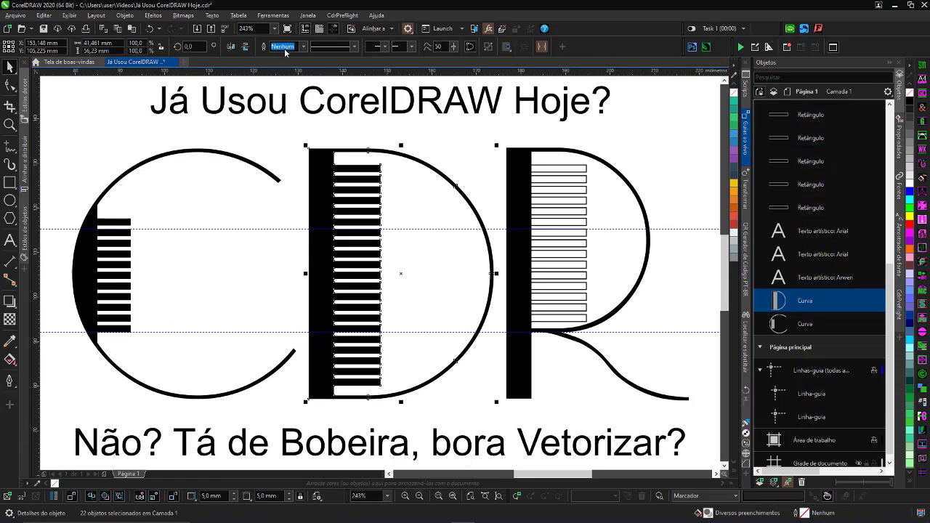
pyautogui.click(378, 126)
pyautogui.click(263, 167)
pyautogui.keyDown('shift'); pyautogui.click(321, 161); pyautogui.keyUp('shift')
pyautogui.keyDown('shift'); pyautogui.click(526, 159); pyautogui.keyUp('shift')
pyautogui.hotkey('ctrl', 'g')
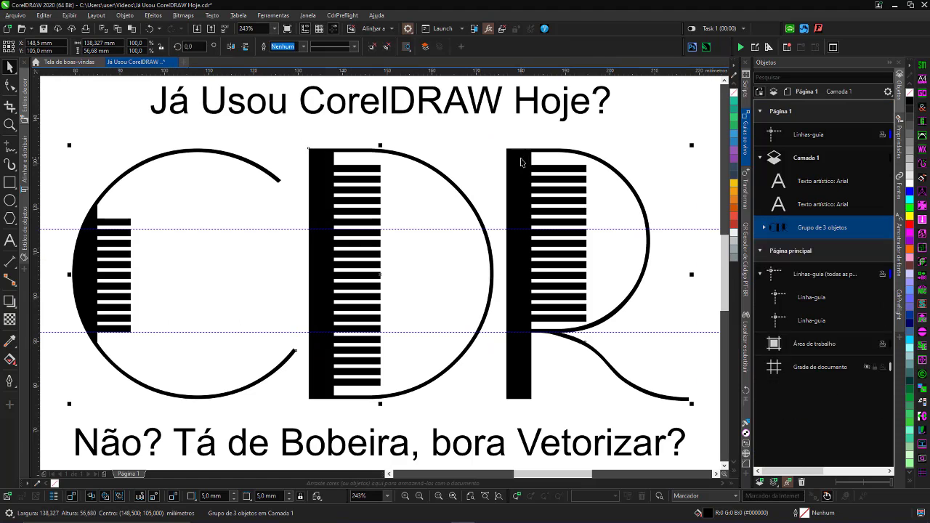
# Duplicate the letter group, fill the copy with cyan and apply a Gaussian blur effect to it.
pyautogui.press('+')
pyautogui.click(910, 199)
pyautogui.click(488, 29)
pyautogui.click(585, 186)
pyautogui.click(721, 254)
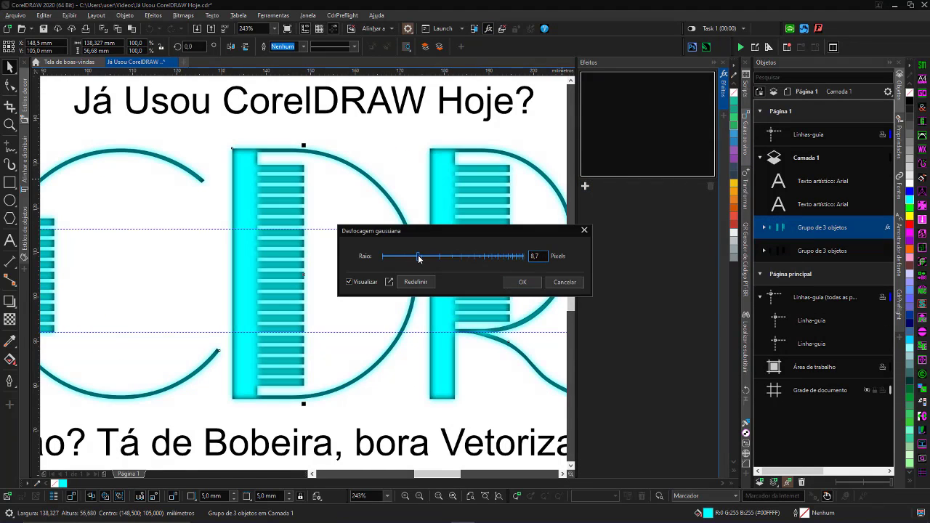
pyautogui.click(535, 282)
# Add a one-step outside contour of about 0.85 mm to the black letter group.
pyautogui.click(399, 236)
pyautogui.scroll(-2, 402, 233)
pyautogui.scroll(4, 304, 243)
pyautogui.scroll(-3, 303, 268)
pyautogui.click(302, 271)
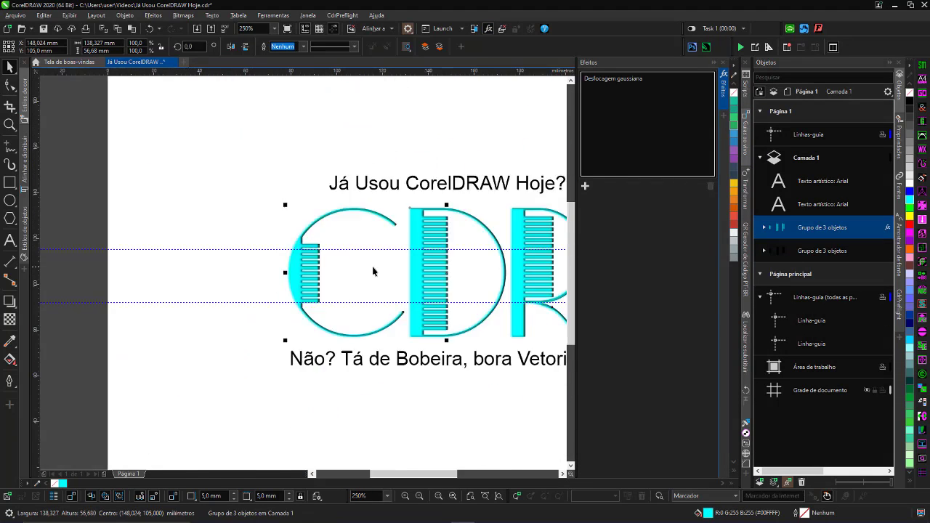
pyautogui.scroll(1, 505, 276)
pyautogui.click(790, 250)
pyautogui.moveTo(351, 215); pyautogui.dragTo(77, 266)
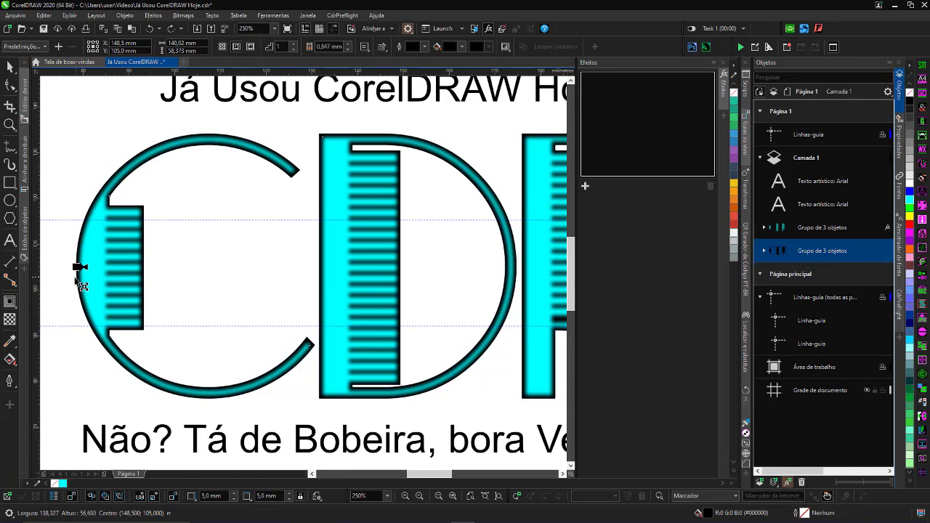
# Set the contour's fill colour to blue #1537BF.
pyautogui.click(462, 46)
pyautogui.click(490, 93)
pyautogui.click(486, 97)
pyautogui.click(507, 110)
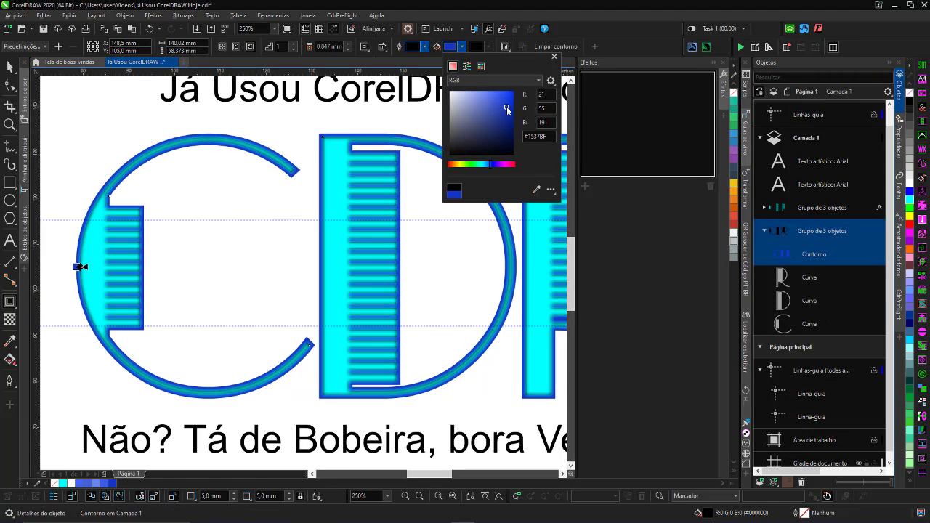
# Try a bright green duplicate of the blurred cyan group with a smaller Gaussian blur radius.
pyautogui.click(800, 208)
pyautogui.press('KP_Add')
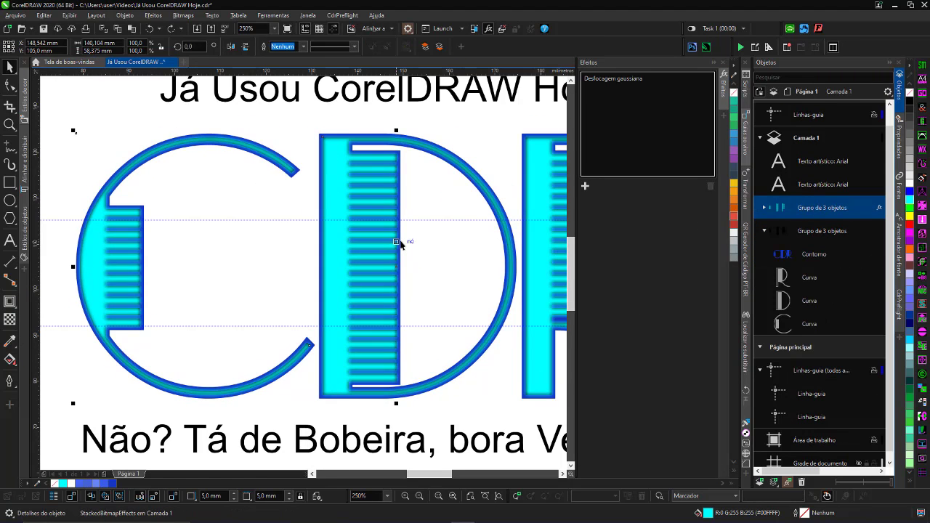
pyautogui.click(910, 208)
pyautogui.doubleClick(614, 79)
pyautogui.moveTo(399, 257); pyautogui.dragTo(387, 263)
pyautogui.click(523, 281)
pyautogui.scroll(-1, 387, 263)
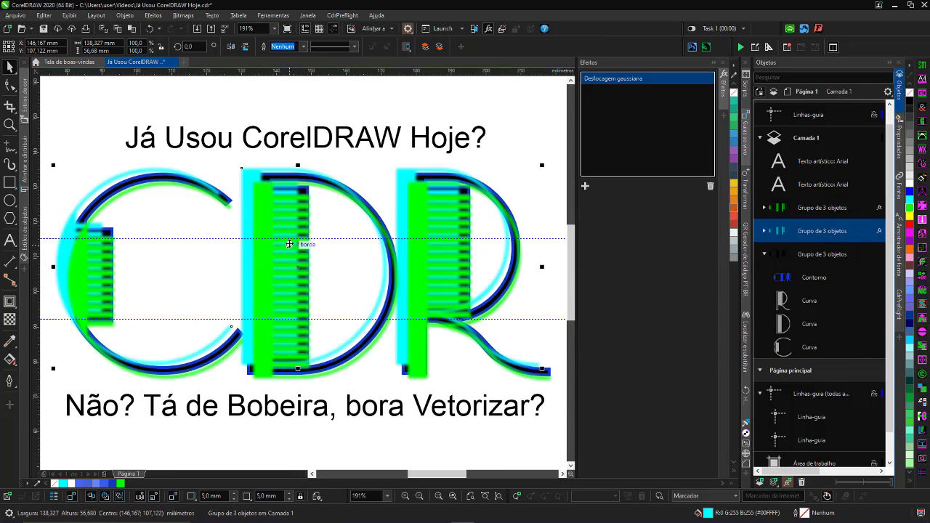
pyautogui.press('Delete')
pyautogui.scroll(3, 297, 242)
pyautogui.scroll(-3, 226, 163)
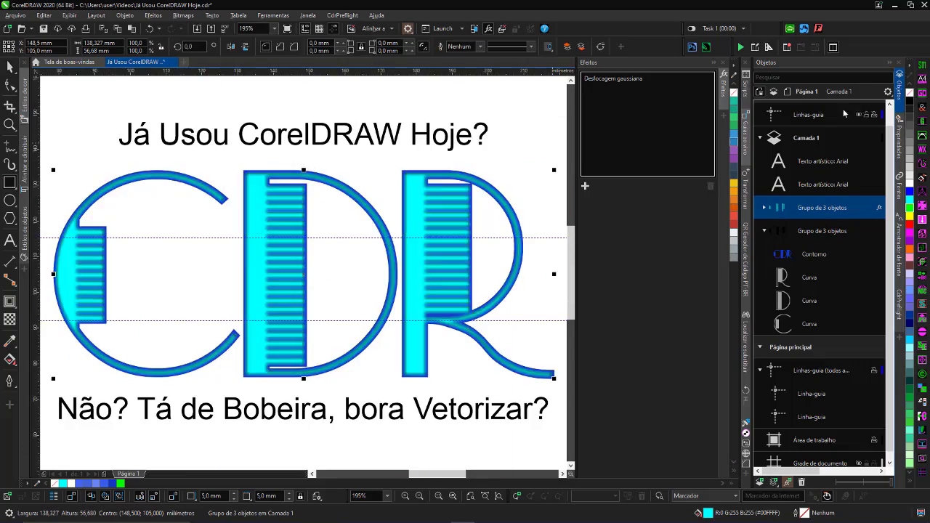
# Add a page-sized background rectangle filled with black and without an outline.
pyautogui.doubleClick(10, 182)
pyautogui.click(10, 67)
pyautogui.click(910, 100)
pyautogui.rightClick(909, 92)
# Fill both lines of artistic text above and below the letters with cyan.
pyautogui.click(812, 184)
pyautogui.keyDown('shift'); pyautogui.click(813, 162); pyautogui.keyUp('shift')
pyautogui.click(910, 199)
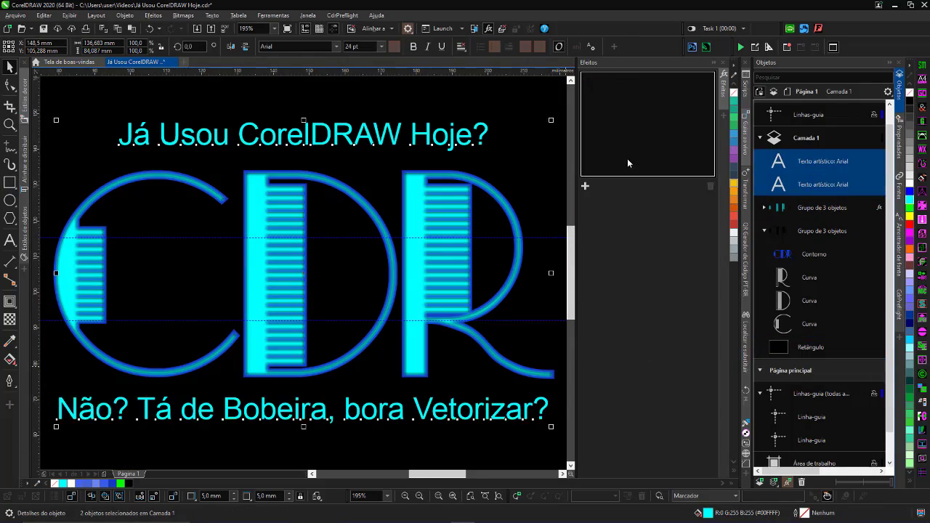
pyautogui.click(672, 293)
# Separate the blue contour from the black letter group into its own curve.
pyautogui.click(800, 254)
pyautogui.rightClick(800, 255)
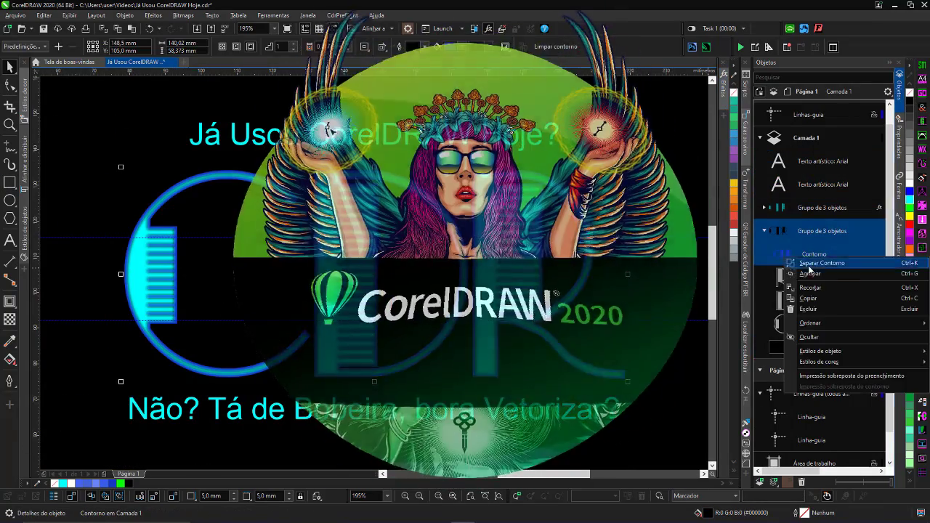
pyautogui.click(809, 266)
pyautogui.click(806, 231)
# Add a block shadow about 2.35 mm deep at about 316° to the separated blue contour curve.
pyautogui.click(805, 324)
pyautogui.click(14, 305)
pyautogui.click(52, 392)
pyautogui.moveTo(375, 274); pyautogui.dragTo(380, 280)
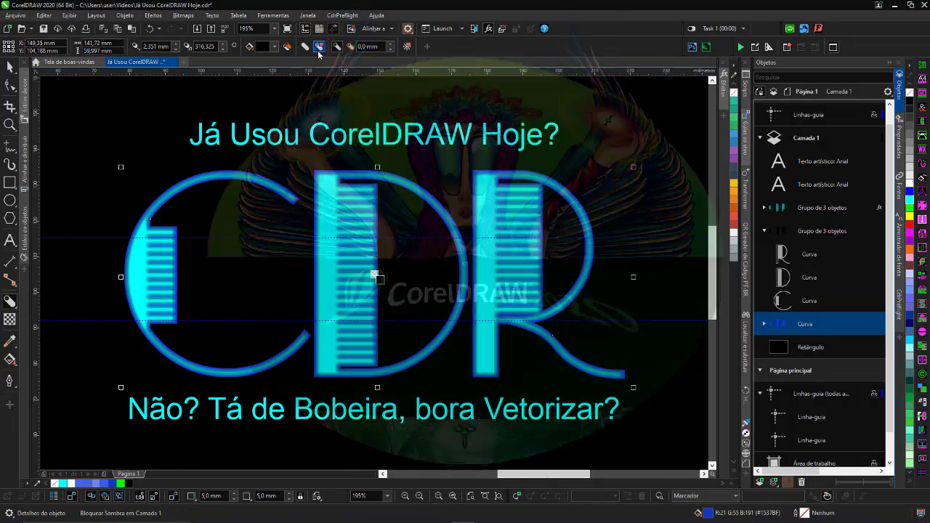
# Change the block shadow's colour to a muted dark blue.
pyautogui.click(273, 47)
pyautogui.click(302, 165)
pyautogui.click(306, 109)
pyautogui.click(302, 138)
pyautogui.click(299, 127)
pyautogui.click(297, 132)
pyautogui.click(68, 134)
# Separate the block shadow from the blue contour curve.
pyautogui.click(763, 324)
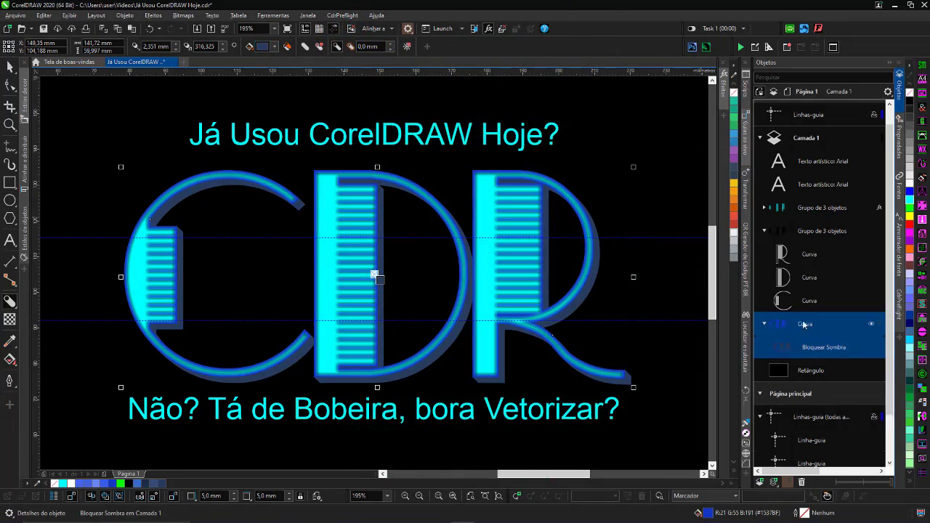
pyautogui.rightClick(807, 348)
pyautogui.click(810, 358)
# Fill the separated shadow with a black-and-gold preset gradient running vertically and stretch it past the letters' lower edge.
pyautogui.press('F11')
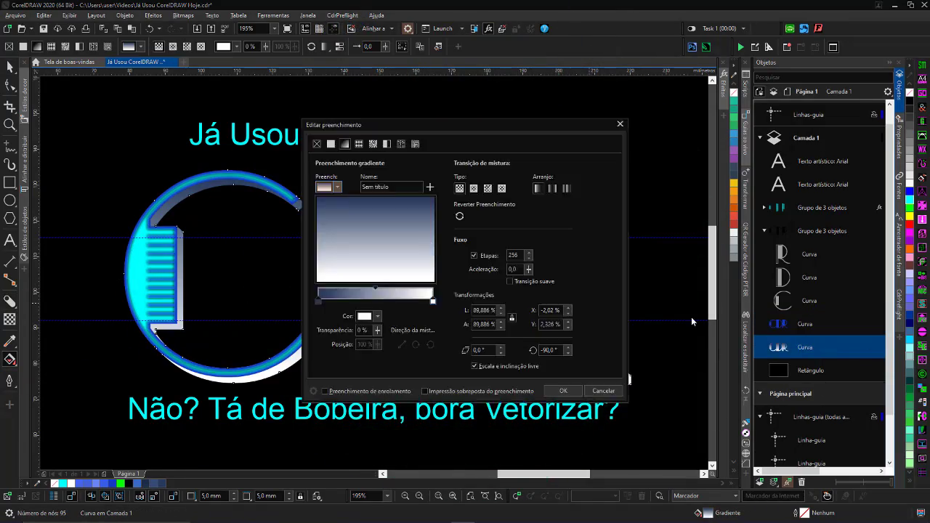
pyautogui.click(337, 187)
pyautogui.scroll(-3, 377, 305)
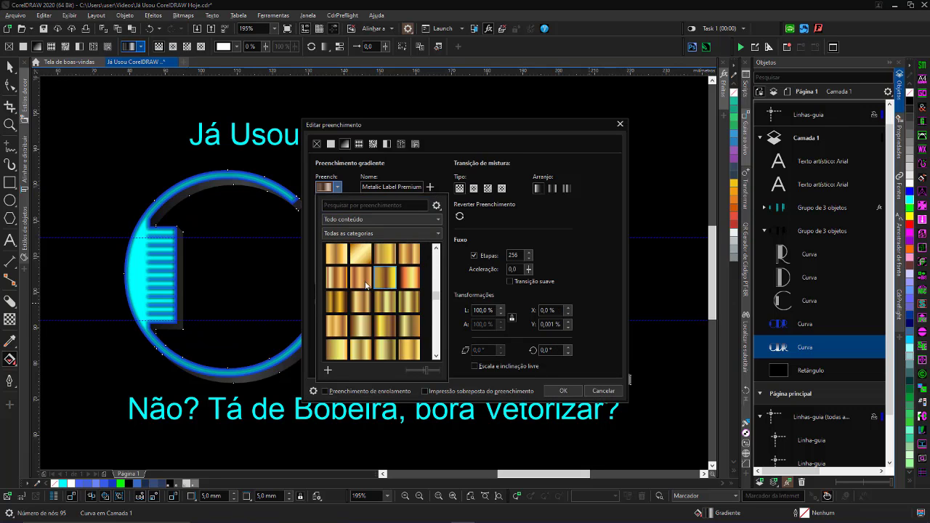
pyautogui.click(350, 251)
pyautogui.press('Return')
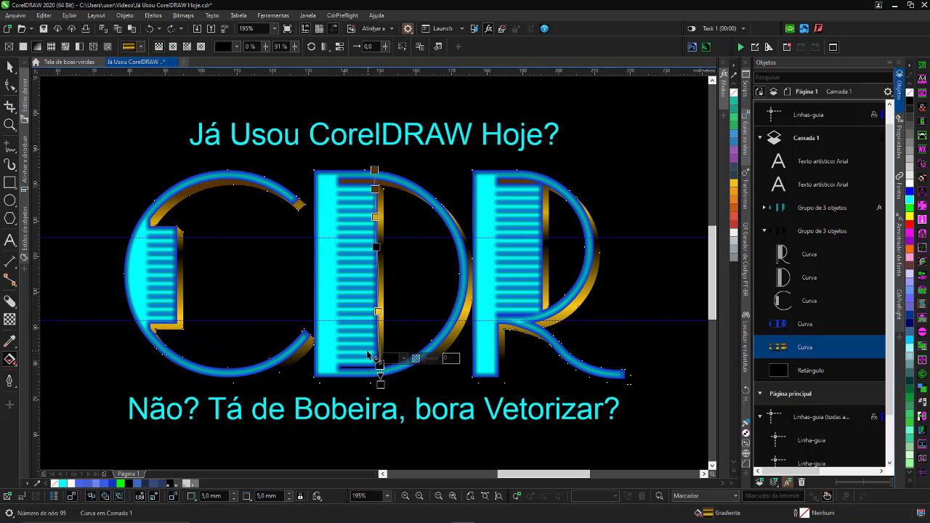
pyautogui.moveTo(380, 383); pyautogui.dragTo(374, 410)
# Paint a cyan wavy artistic media brush stroke, about 3.76 mm wide, across the CDR letters.
pyautogui.click(10, 164)
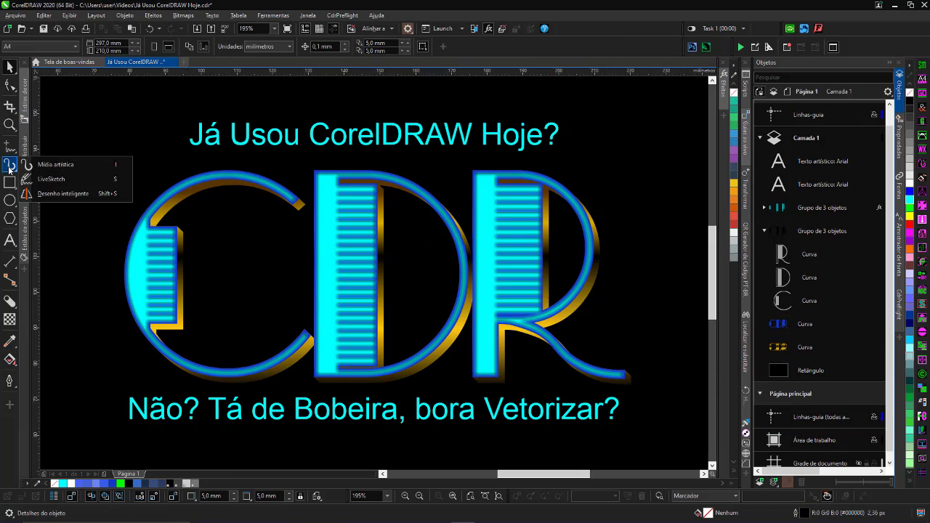
pyautogui.click(43, 164)
pyautogui.moveTo(99, 291); pyautogui.dragTo(256, 262)
pyautogui.moveTo(603, 359); pyautogui.dragTo(516, 387)
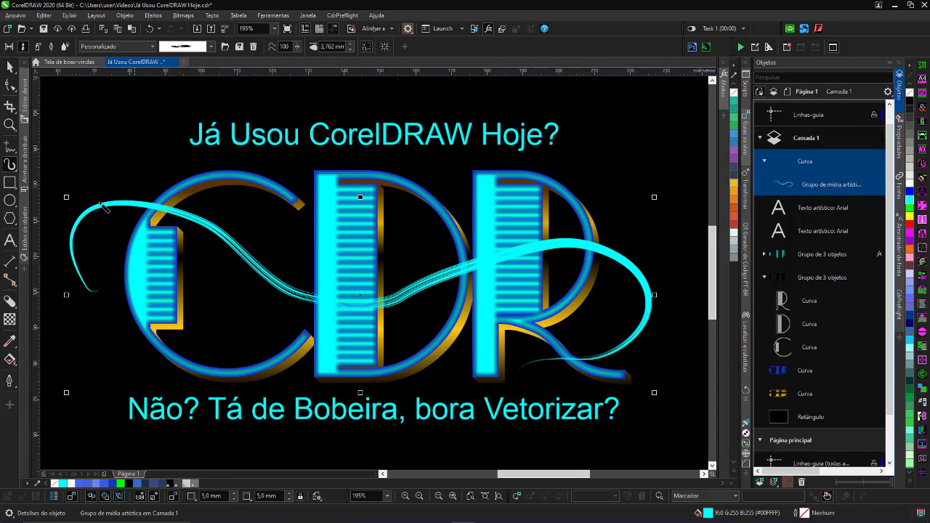
# Reshape the wavy brush stroke's path with the Shape tool and increase the stroke width.
pyautogui.press('F10')
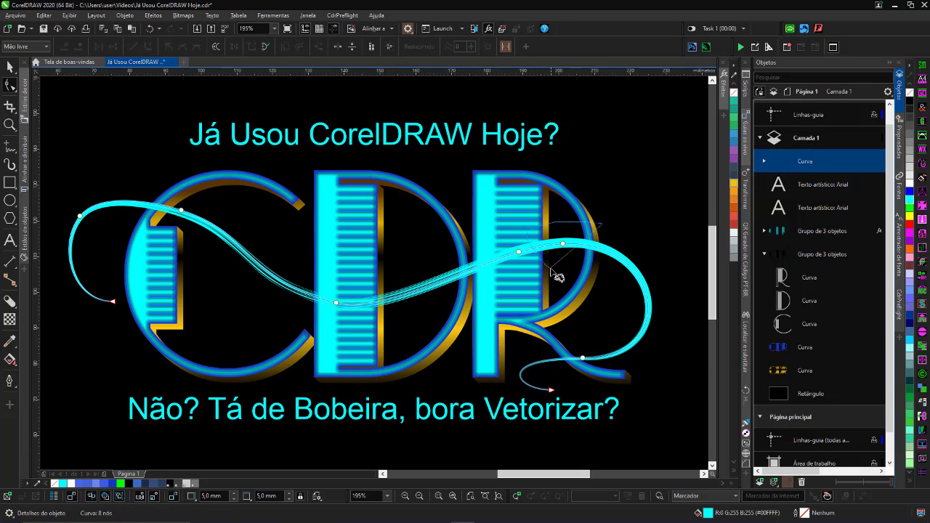
pyautogui.press('space')
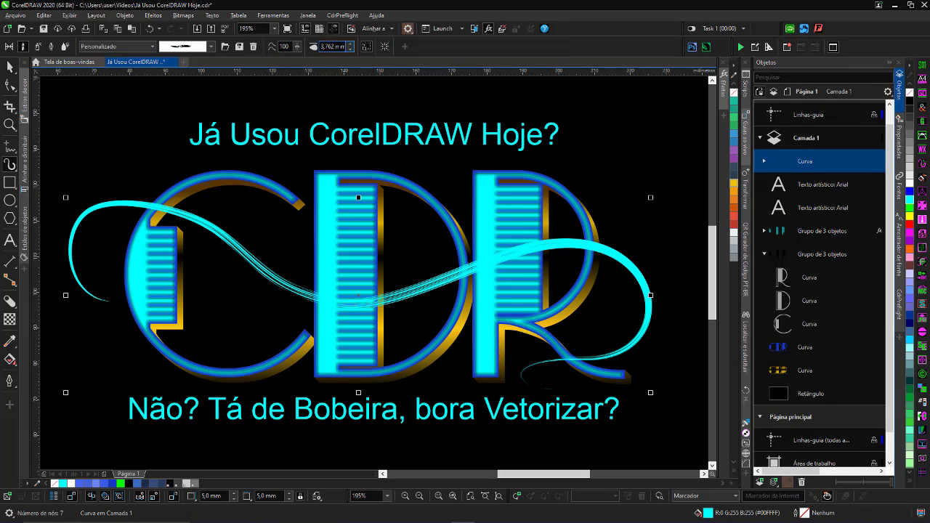
pyautogui.click(350, 43)
pyautogui.click(350, 44)
# Convert the widened brush stroke to a plain curve and give it a darkening transparency merge mode over the letters.
pyautogui.click(10, 319)
pyautogui.click(151, 47)
pyautogui.click(130, 101)
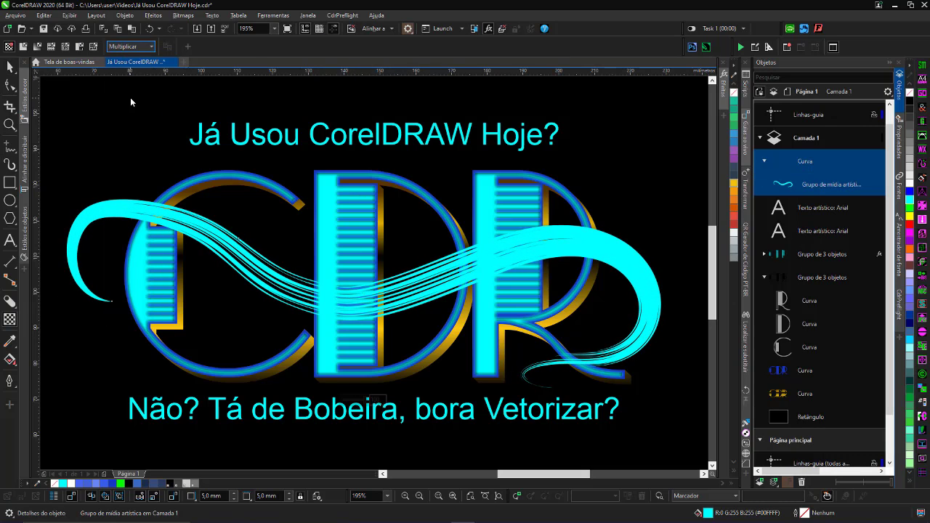
pyautogui.hotkey('ctrl', 'q')
pyautogui.click(10, 319)
pyautogui.click(145, 45)
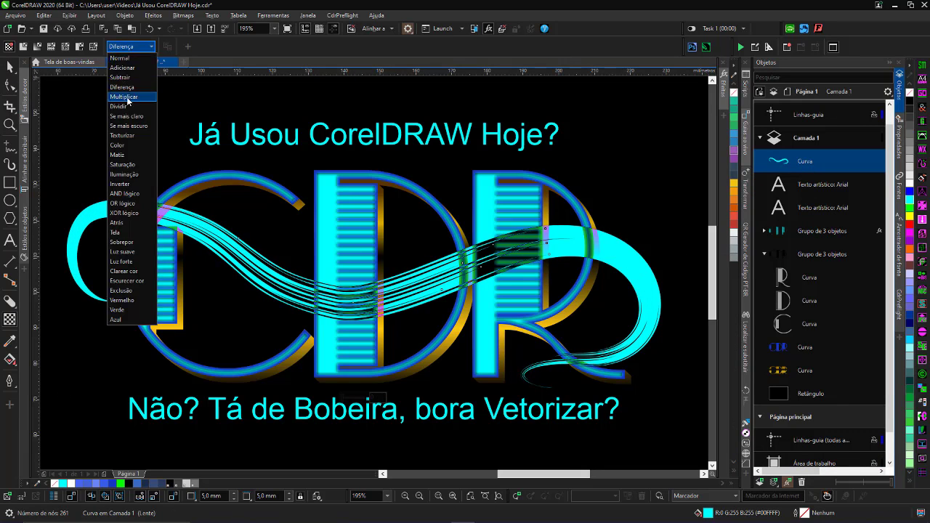
pyautogui.click(133, 82)
pyautogui.click(145, 46)
pyautogui.click(138, 136)
pyautogui.click(15, 69)
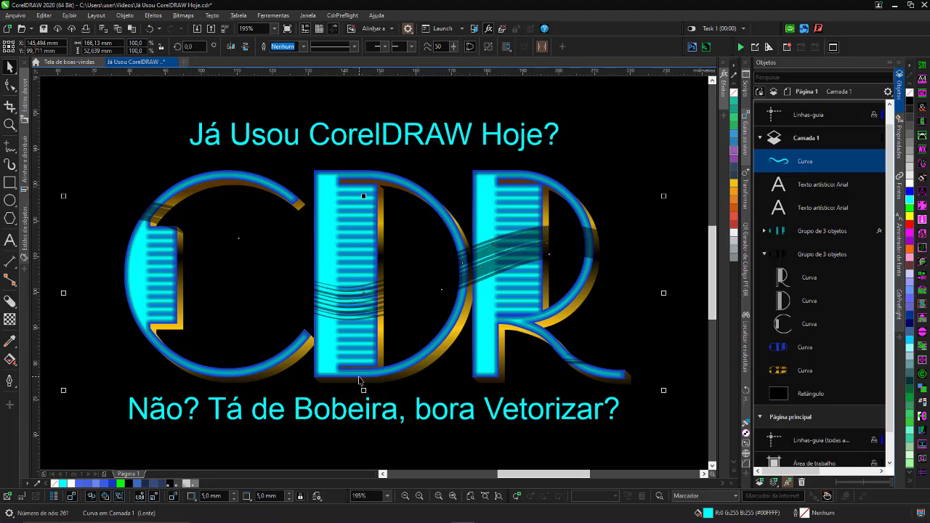
# Duplicate the brush stroke curve and set the copy's transparency merge mode to Multiplicar.
pyautogui.hotkey('ctrl', 'd')
pyautogui.click(10, 319)
pyautogui.click(146, 46)
pyautogui.click(133, 110)
pyautogui.click(145, 46)
pyautogui.click(141, 106)
pyautogui.click(10, 67)
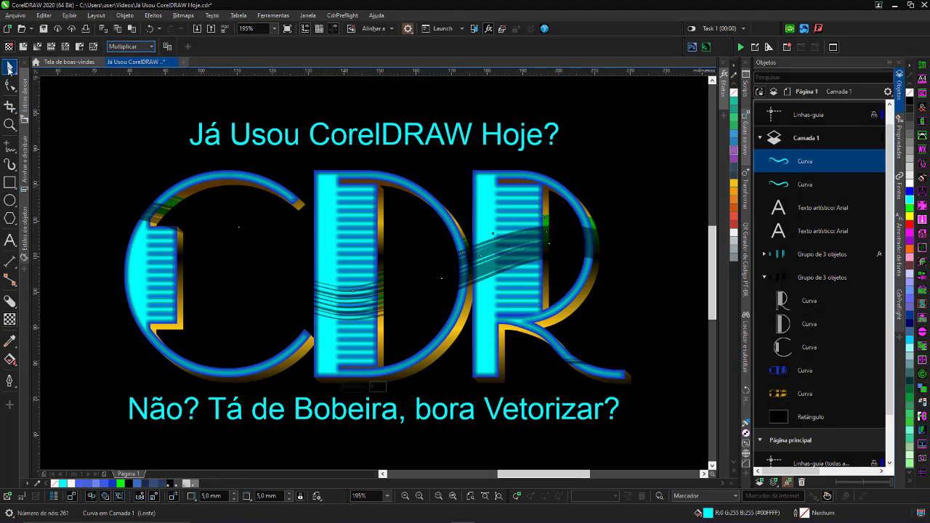
# Recolour the duplicate stroke purple, place further copies above and below it, and fill the last copy with orange (#FF6600).
pyautogui.click(909, 184)
pyautogui.click(909, 240)
pyautogui.moveTo(363, 282); pyautogui.dragTo(363, 259)
pyautogui.moveTo(363, 259); pyautogui.dragTo(363, 310)
pyautogui.click(910, 250)
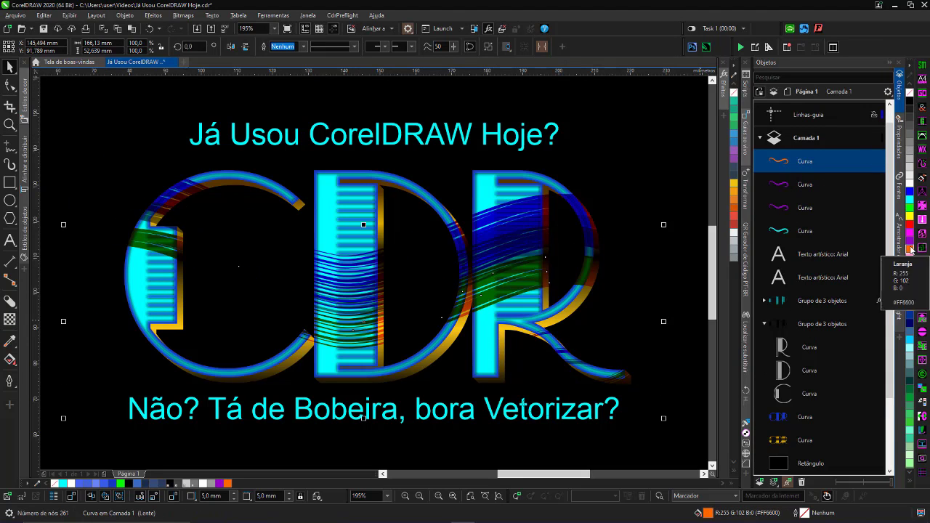
# Draw a cyan circle about 22.6 mm wide inside the C and apply a Gaussian blur effect to it.
pyautogui.press('F4')
pyautogui.scroll(3, 196, 172)
pyautogui.click(604, 188)
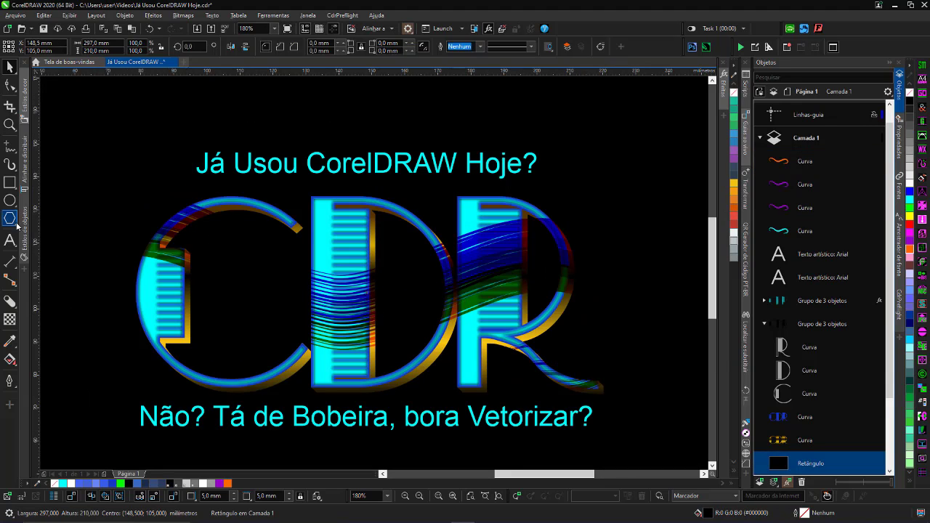
pyautogui.press('F7')
pyautogui.moveTo(245, 298); pyautogui.dragTo(271, 324)
pyautogui.click(723, 89)
pyautogui.click(584, 186)
pyautogui.moveTo(623, 230)
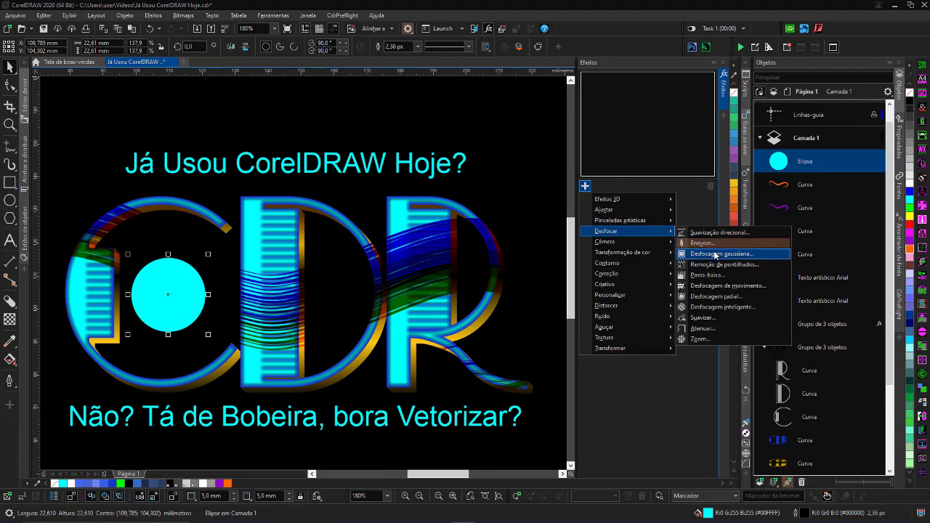
pyautogui.click(697, 252)
pyautogui.click(517, 278)
# Place copies of the blurred circle around the letters and send one about 41.6 mm wide behind the lettering, above the black rectangle.
pyautogui.moveTo(130, 330); pyautogui.dragTo(421, 284)
pyautogui.click(501, 349)
pyautogui.keyDown('shift'); pyautogui.click(529, 198); pyautogui.keyUp('shift')
pyautogui.scroll(-1, 465, 341)
pyautogui.moveTo(172, 264); pyautogui.dragTo(239, 272)
pyautogui.hotkey('shift', 'pagedown')
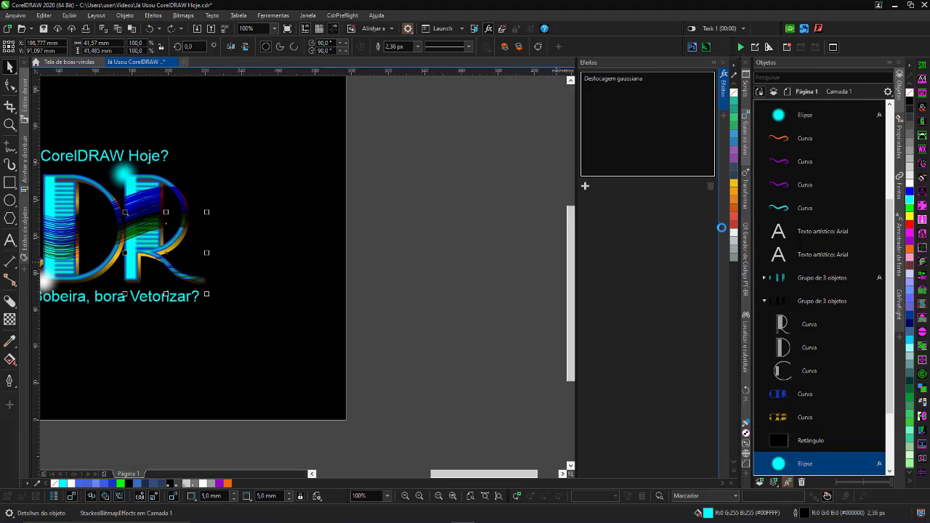
pyautogui.click(810, 440)
pyautogui.hotkey('shift', 'pagedown')
# Add magenta and green blurred circle copies in various sizes across and around the letters.
pyautogui.press('F4')
pyautogui.click(252, 261)
pyautogui.click(910, 232)
pyautogui.scroll(1, 370, 288)
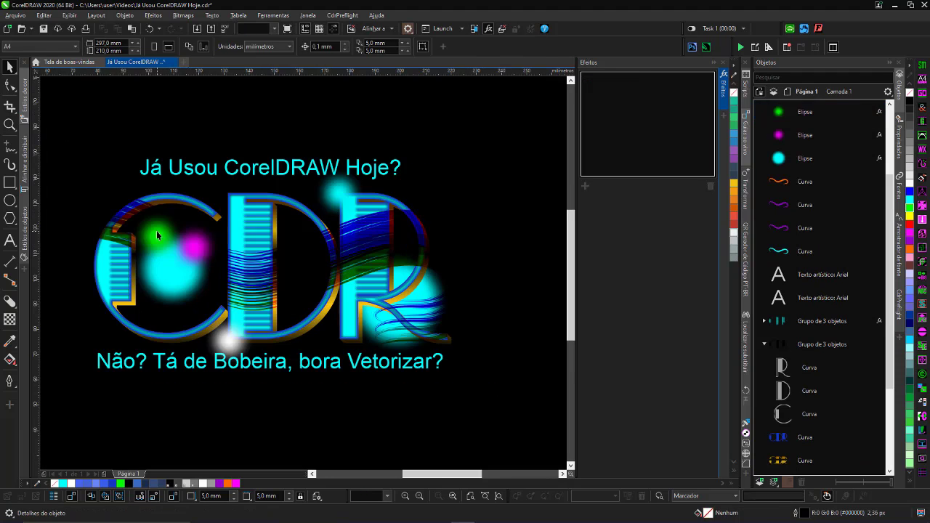
pyautogui.keyDown('shift'); pyautogui.click(174, 240); pyautogui.keyUp('shift')
pyautogui.moveTo(254, 225); pyautogui.dragTo(542, 171)
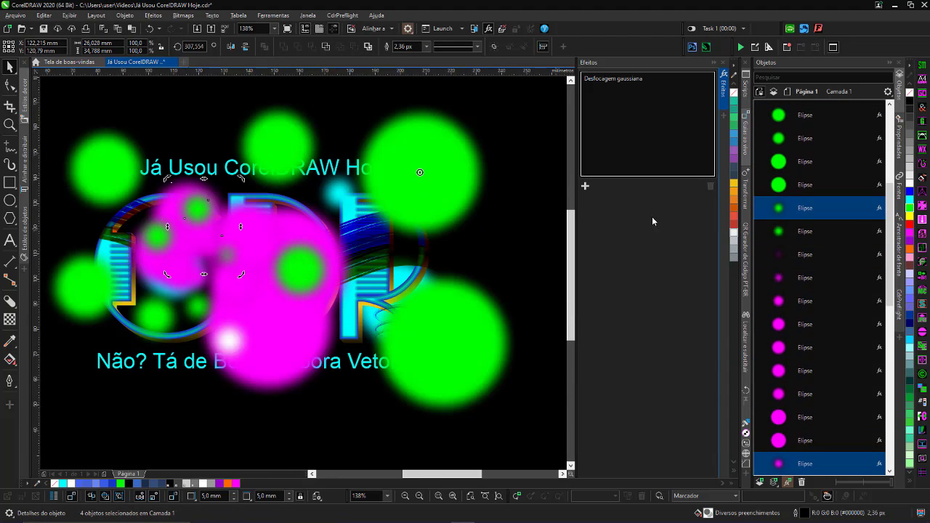
# Recolour individual blurred circles yellow and green, and move the circles below the lettering in the stacking order.
pyautogui.click(813, 371)
pyautogui.click(910, 204)
pyautogui.click(539, 337)
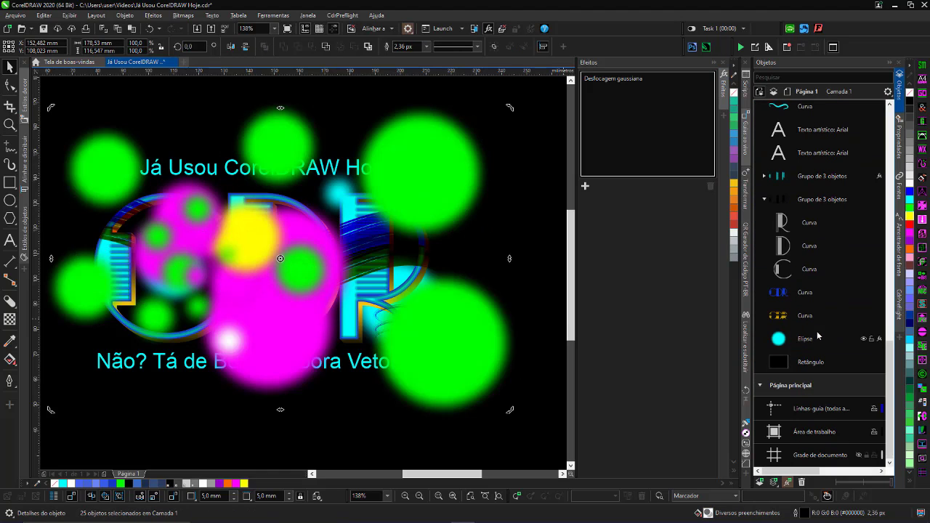
pyautogui.scroll(3, 813, 337)
pyautogui.scroll(5, 813, 337)
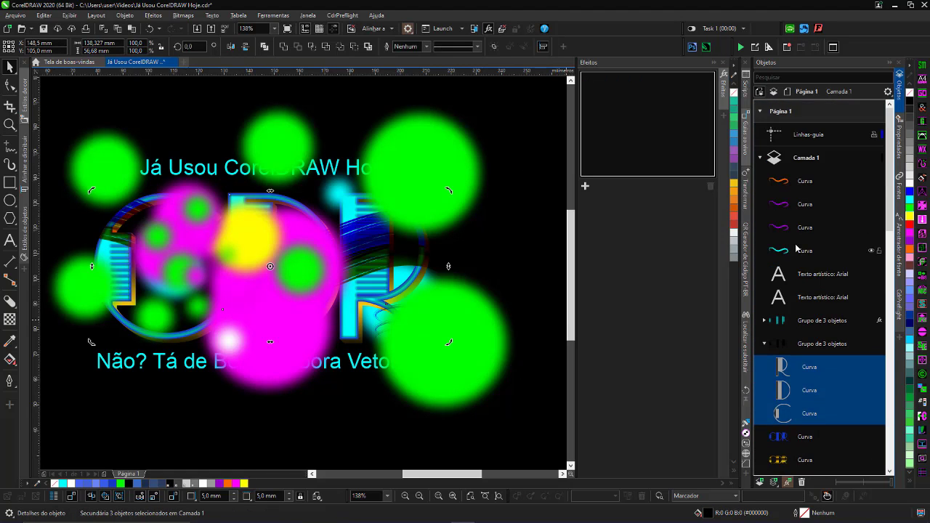
# Raise the striped letter groups above the brush strokes and blurred circles in the stacking order.
pyautogui.scroll(-10, 803, 276)
pyautogui.scroll(8, 796, 242)
pyautogui.click(822, 184)
pyautogui.keyDown('shift'); pyautogui.click(822, 207); pyautogui.keyUp('shift')
pyautogui.press('Delete')
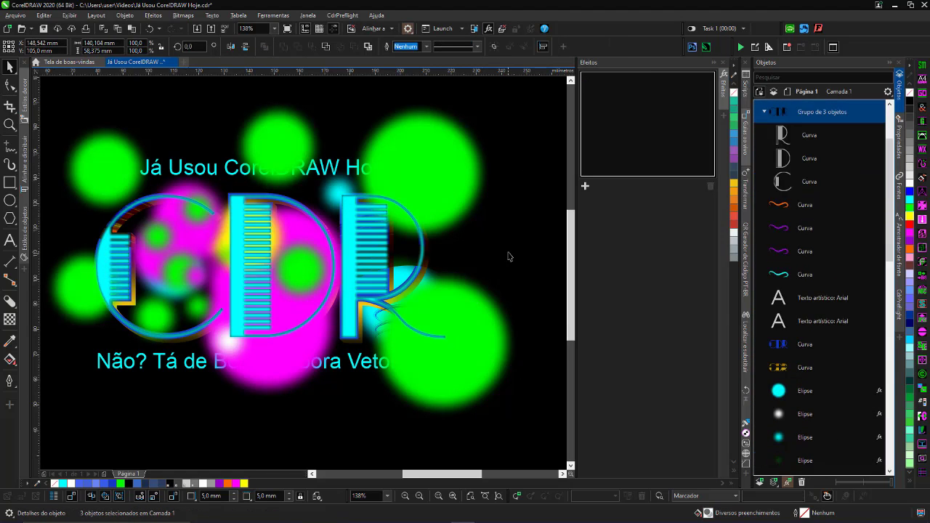
# Bring the text lines in front of the blurred circles.
pyautogui.click(380, 311)
pyautogui.keyDown('shift'); pyautogui.click(335, 170); pyautogui.keyUp('shift')
pyautogui.scroll(3, 335, 173)
pyautogui.keyDown('shift'); pyautogui.click(822, 135); pyautogui.keyUp('shift')
pyautogui.hotkey('shift', 'pageup')
pyautogui.press('F4')
# Move the brush stroke curves above the letters and blurred circles in the object stacking order.
pyautogui.click(508, 305)
pyautogui.scroll(8, 804, 345)
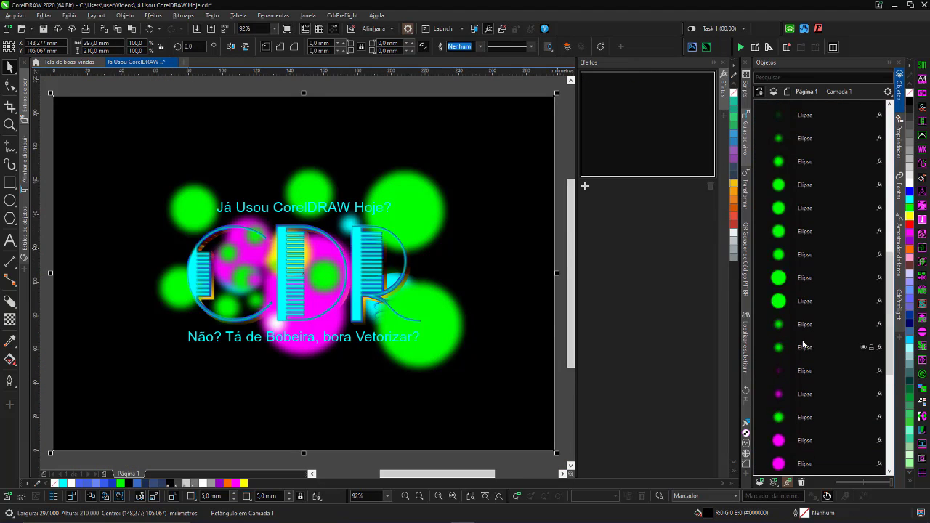
pyautogui.moveTo(804, 324); pyautogui.dragTo(780, 126)
pyautogui.moveTo(805, 277); pyautogui.dragTo(792, 127)
pyautogui.moveTo(815, 326); pyautogui.dragTo(792, 127)
pyautogui.click(356, 391)
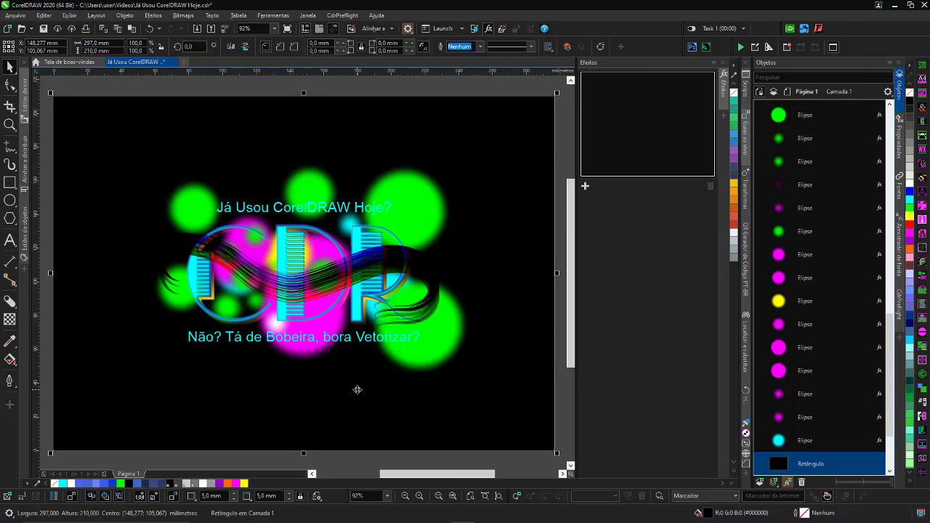
# Apply uniform transparency to the large lower green, lower magenta and upper green circles, with 60 on the upper one.
pyautogui.click(421, 331)
pyautogui.click(9, 319)
pyautogui.moveTo(399, 376); pyautogui.dragTo(411, 377)
pyautogui.click(419, 210)
pyautogui.click(309, 356)
pyautogui.moveTo(282, 364); pyautogui.dragTo(293, 363)
pyautogui.click(412, 212)
pyautogui.moveTo(383, 260); pyautogui.dragTo(394, 260)
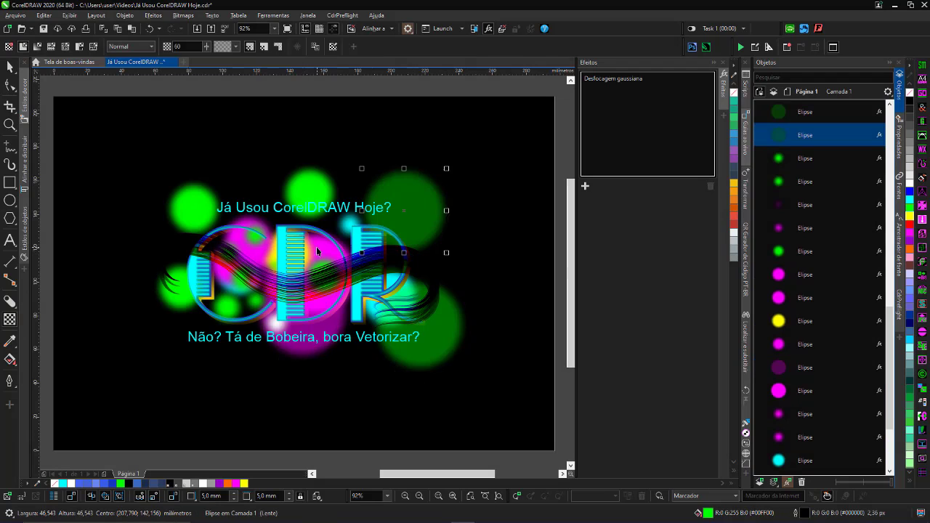
# Place copies of the small white blurred circle as highlights on the green and magenta circles.
pyautogui.click(9, 67)
pyautogui.click(275, 323)
pyautogui.moveTo(276, 322); pyautogui.dragTo(402, 273)
pyautogui.press('space')
pyautogui.press('space')
pyautogui.press('space')
pyautogui.moveTo(448, 306)
pyautogui.mouseDown()
pyautogui.moveTo(194, 200)
pyautogui.moveTo(273, 320)
pyautogui.moveTo(183, 273)
pyautogui.moveTo(449, 306)
pyautogui.mouseUp()
pyautogui.press('space')
pyautogui.press('space')
pyautogui.press('space')
pyautogui.press('space')
# Set the large circle above the R to 26 transparency and recolour it magenta.
pyautogui.click(412, 226)
pyautogui.click(9, 319)
pyautogui.moveTo(405, 260); pyautogui.dragTo(395, 260)
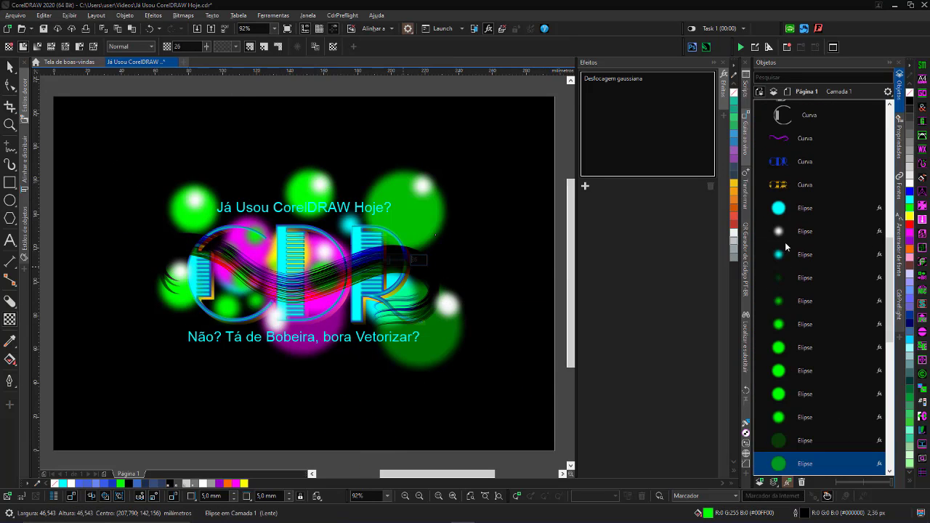
pyautogui.click(909, 232)
pyautogui.click(9, 66)
pyautogui.click(172, 88)
# Distort the brush stroke curves together into an S-shaped swirl over the D.
pyautogui.click(725, 98)
pyautogui.press('F4')
pyautogui.press('F2')
pyautogui.moveTo(180, 144); pyautogui.dragTo(586, 379)
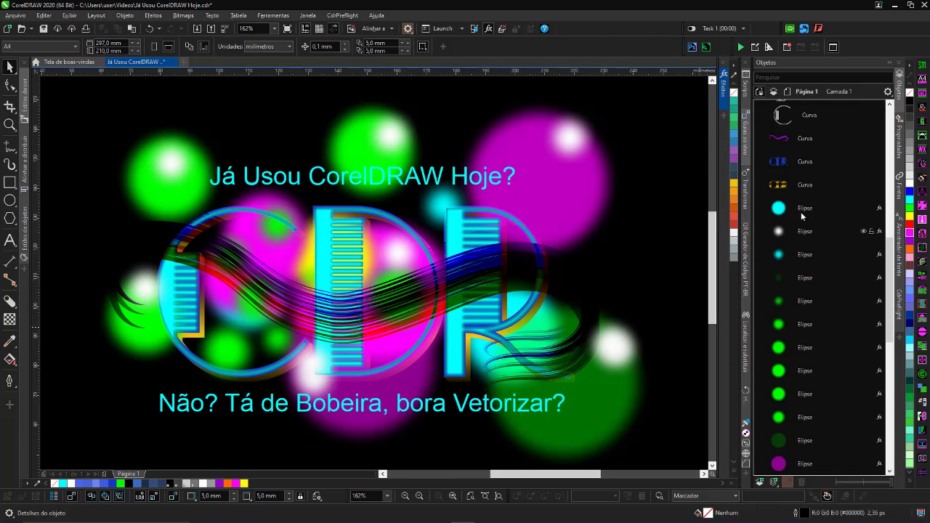
pyautogui.click(805, 138)
pyautogui.scroll(5, 813, 332)
pyautogui.keyDown('ctrl'); pyautogui.click(805, 292); pyautogui.keyUp('ctrl')
pyautogui.keyDown('ctrl'); pyautogui.click(805, 269); pyautogui.keyUp('ctrl')
pyautogui.keyDown('ctrl'); pyautogui.click(805, 246); pyautogui.keyUp('ctrl')
pyautogui.click(14, 89)
pyautogui.click(51, 128)
pyautogui.moveTo(348, 294)
pyautogui.mouseDown()
pyautogui.moveTo(337, 295)
pyautogui.moveTo(353, 308)
pyautogui.moveTo(340, 311)
pyautogui.mouseUp()
# Smear the brush stroke curves near the R's leg, working through the separate stroke curves.
pyautogui.press('space')
pyautogui.click(815, 275)
pyautogui.click(809, 293)
pyautogui.press('space')
pyautogui.click(14, 90)
pyautogui.click(51, 143)
pyautogui.moveTo(500, 366)
pyautogui.mouseDown()
pyautogui.moveTo(513, 359)
pyautogui.moveTo(511, 344)
pyautogui.mouseUp()
pyautogui.click(805, 269)
pyautogui.click(805, 245)
pyautogui.click(802, 293)
pyautogui.click(796, 433)
pyautogui.scroll(-4, 819, 366)
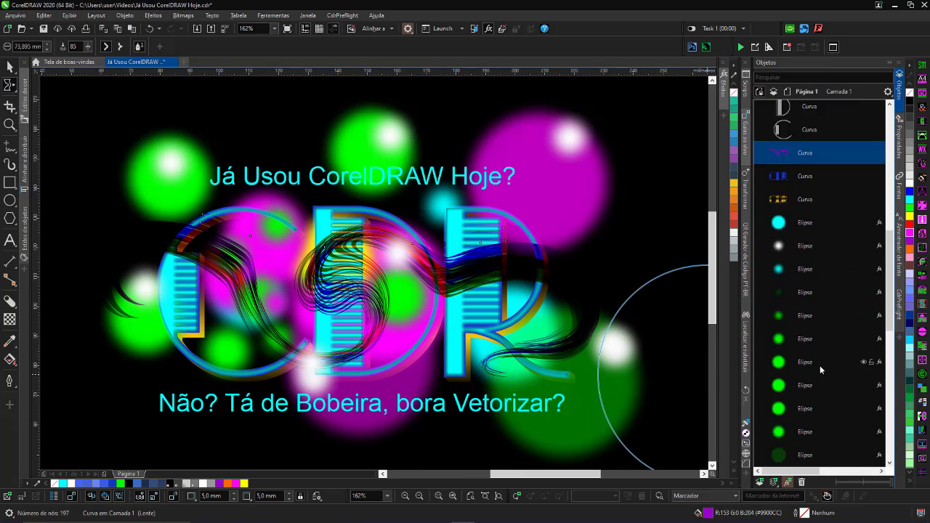
# Smooth the distorted brush strokes around the D, one stroke curve after another.
pyautogui.scroll(5, 820, 366)
pyautogui.click(804, 292)
pyautogui.click(14, 88)
pyautogui.click(49, 126)
pyautogui.moveTo(299, 332); pyautogui.dragTo(363, 294)
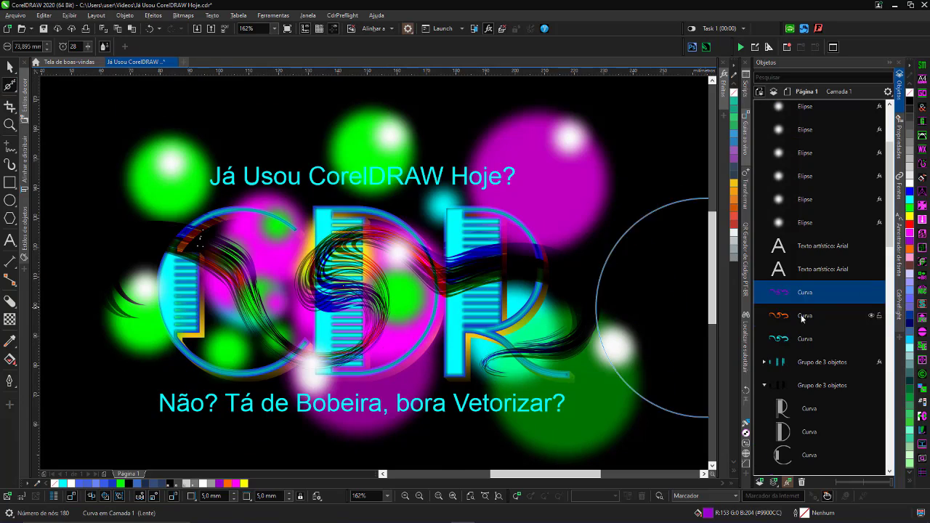
pyautogui.click(804, 315)
pyautogui.click(804, 339)
pyautogui.press('space')
# Change the font of both text lines to Astute.
pyautogui.scroll(-2, 351, 259)
pyautogui.scroll(2, 339, 264)
pyautogui.click(341, 384)
pyautogui.keyDown('shift'); pyautogui.click(348, 179); pyautogui.keyUp('shift')
pyautogui.click(335, 47)
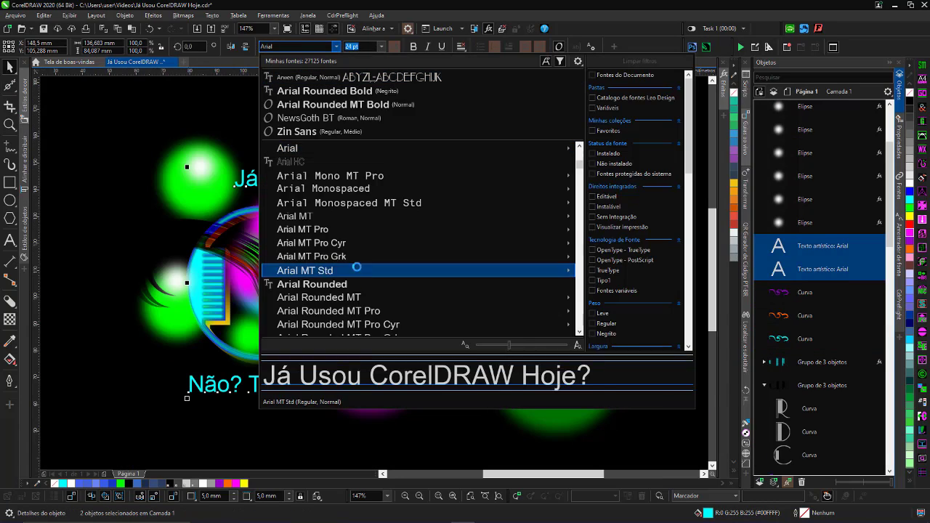
pyautogui.scroll(-8, 392, 256)
pyautogui.scroll(-10, 380, 242)
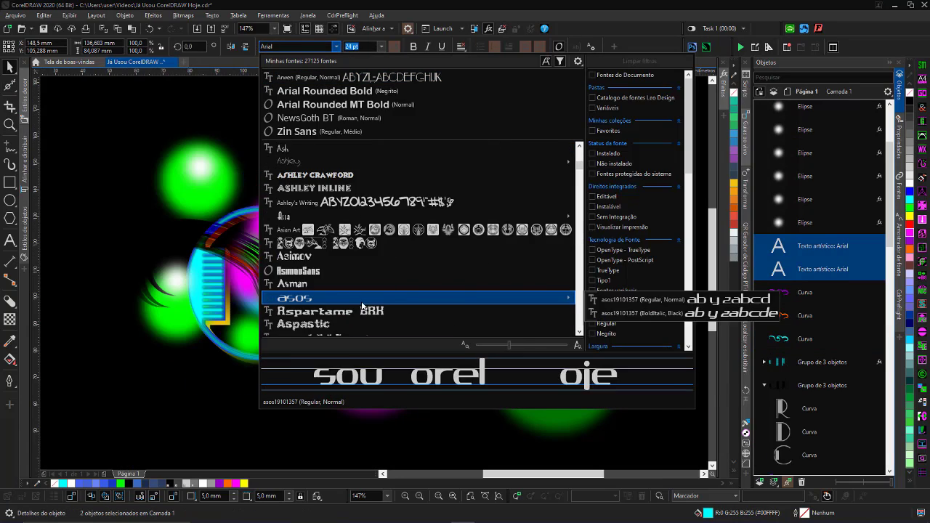
pyautogui.scroll(-4, 342, 254)
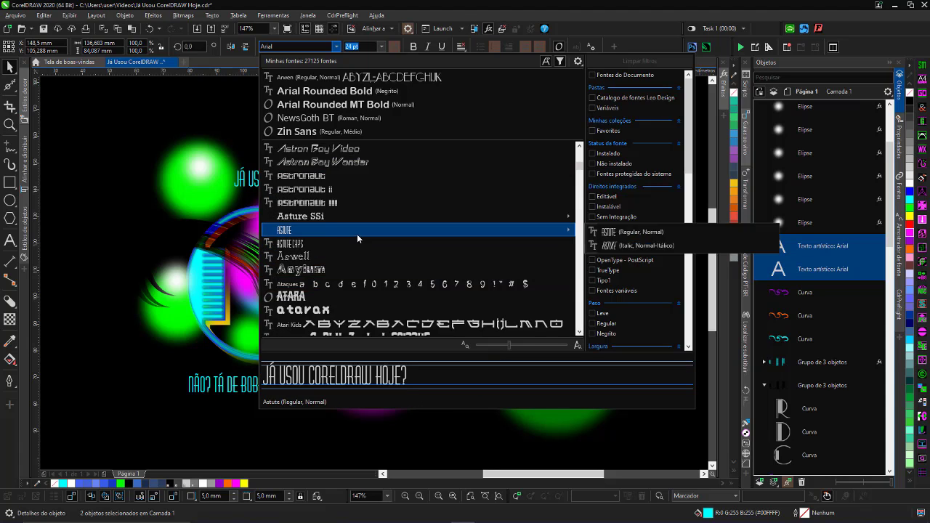
pyautogui.click(357, 233)
# Widen the character spacing of both text lines until they span the lettering.
pyautogui.click(14, 87)
pyautogui.click(44, 87)
pyautogui.moveTo(372, 199); pyautogui.dragTo(552, 208)
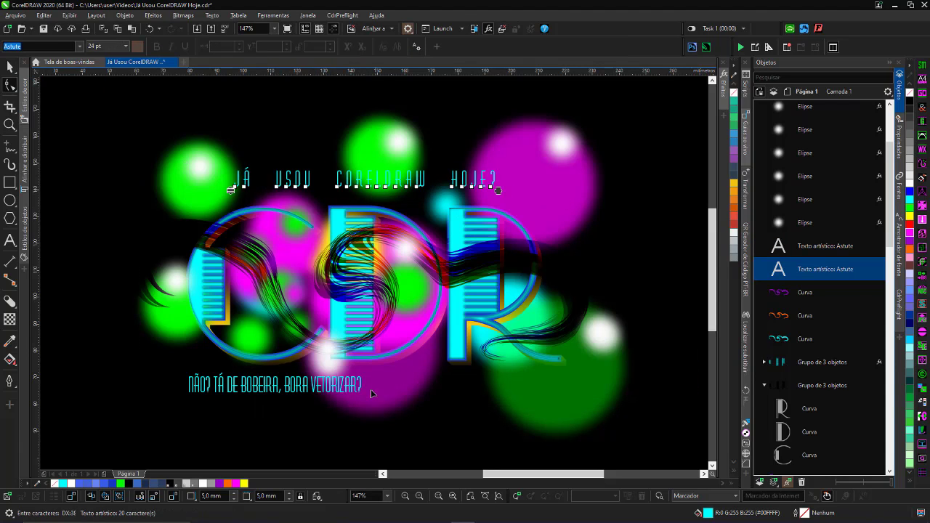
pyautogui.click(356, 386)
pyautogui.moveTo(364, 395); pyautogui.dragTo(507, 394)
# Centre both text lines horizontally on the black rectangle and check the artwork in full-screen preview.
pyautogui.click(11, 67)
pyautogui.keyDown('shift'); pyautogui.click(363, 180); pyautogui.keyUp('shift')
pyautogui.keyDown('shift'); pyautogui.click(168, 300); pyautogui.keyUp('shift')
pyautogui.press('c')
pyautogui.press('F9')
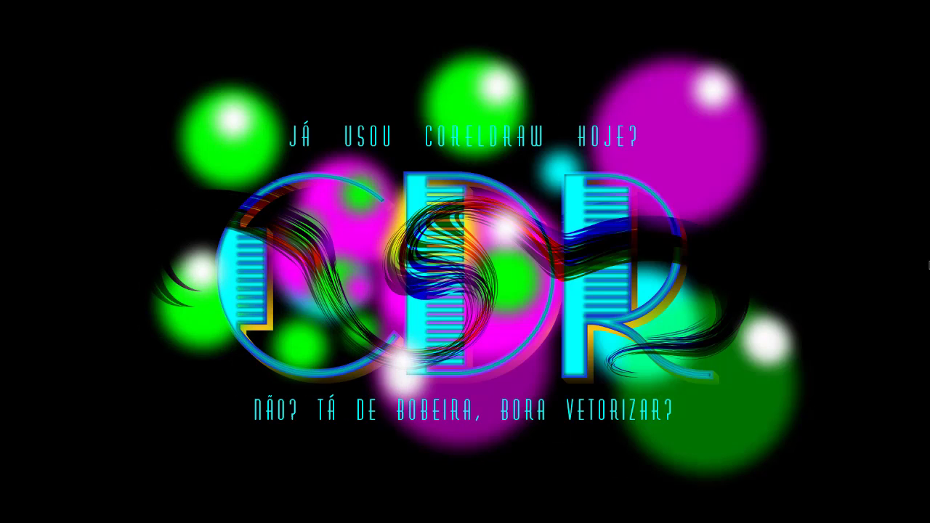
pyautogui.press('Escape')
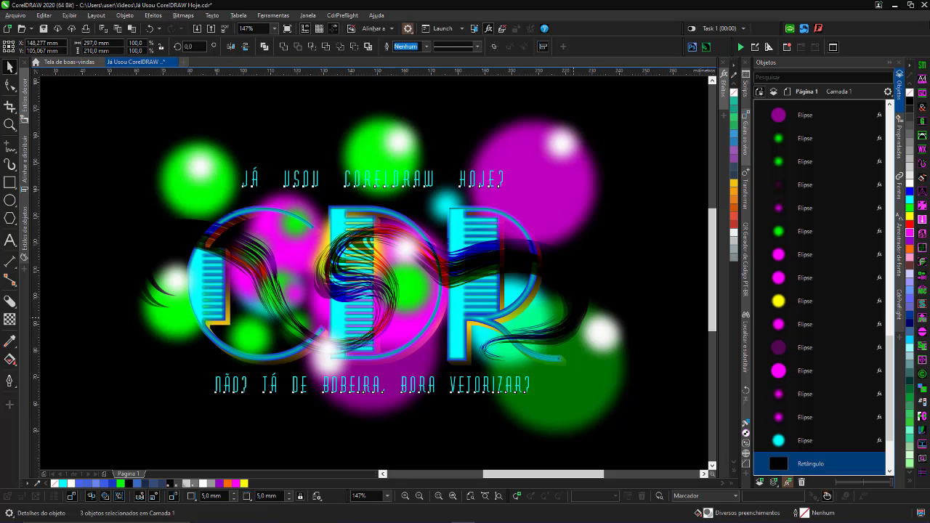
# Select all brush strokes of the face drawing and process them with the ArtisticMediaWizzard_v5_33 script.
pyautogui.scroll(-2, 126, 169)
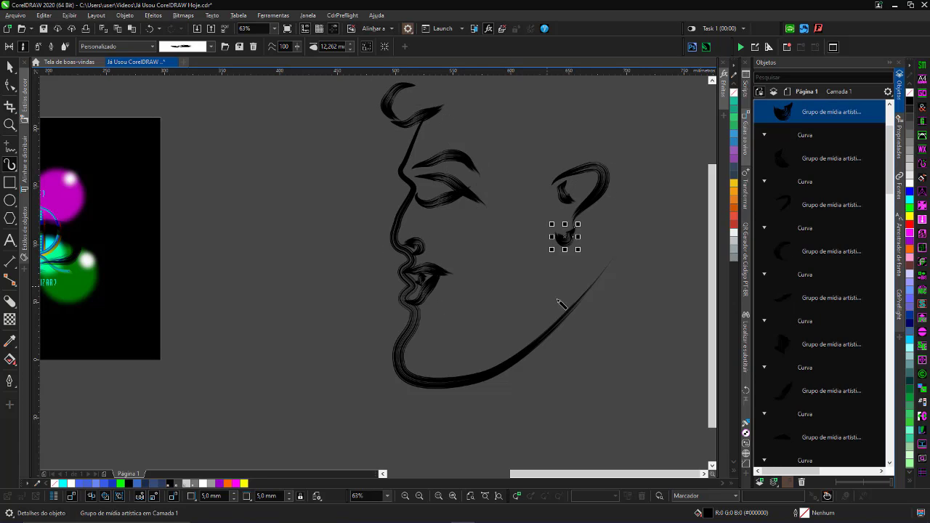
pyautogui.scroll(-2, 541, 425)
pyautogui.hotkey('ctrl', 'a')
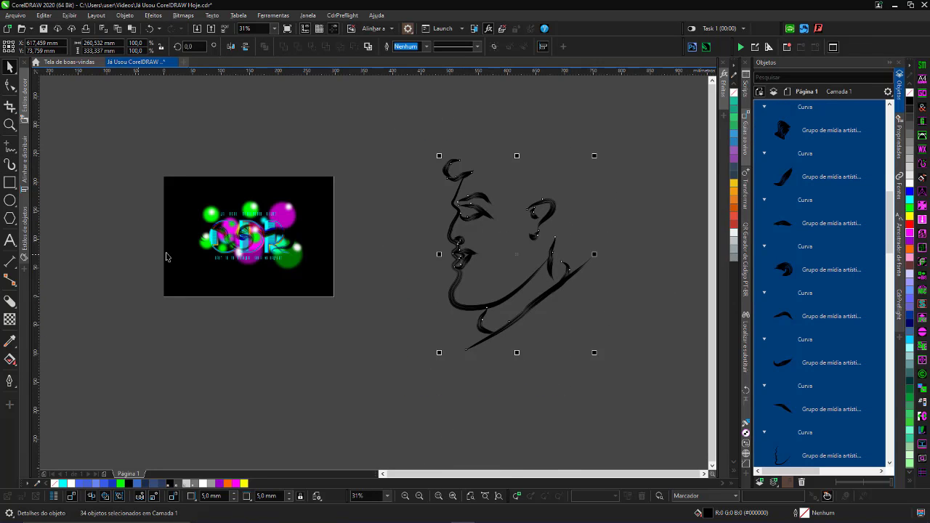
pyautogui.click(744, 83)
pyautogui.doubleClick(651, 136)
pyautogui.doubleClick(661, 155)
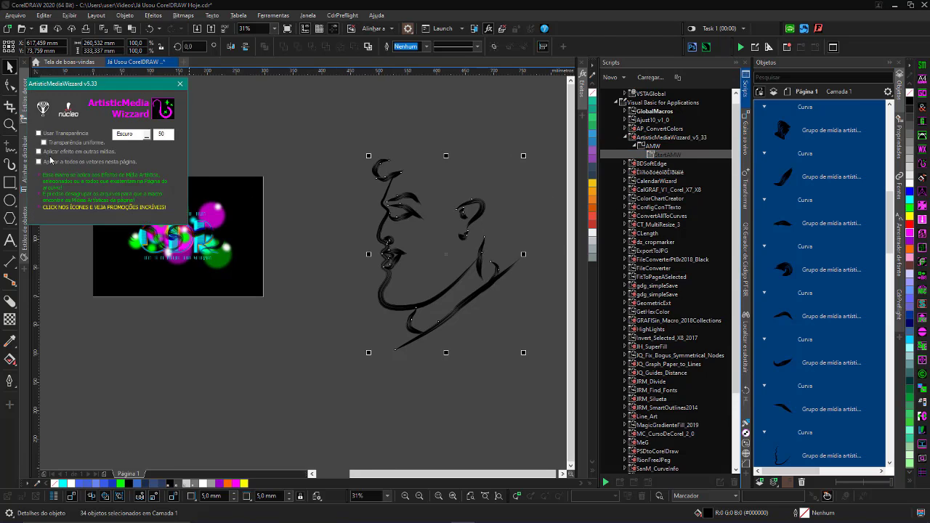
pyautogui.click(169, 110)
pyautogui.press('Return')
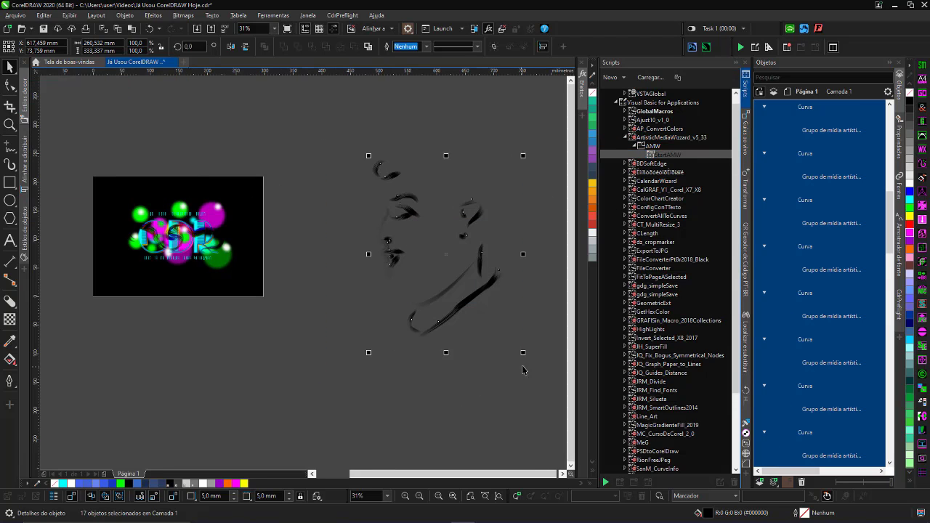
# Group the face strokes, colour them cyan, reduce the group to about 137 mm wide and place it over the black artwork.
pyautogui.hotkey('ctrl', 'g')
pyautogui.moveTo(460, 275); pyautogui.dragTo(237, 263)
pyautogui.press('F4')
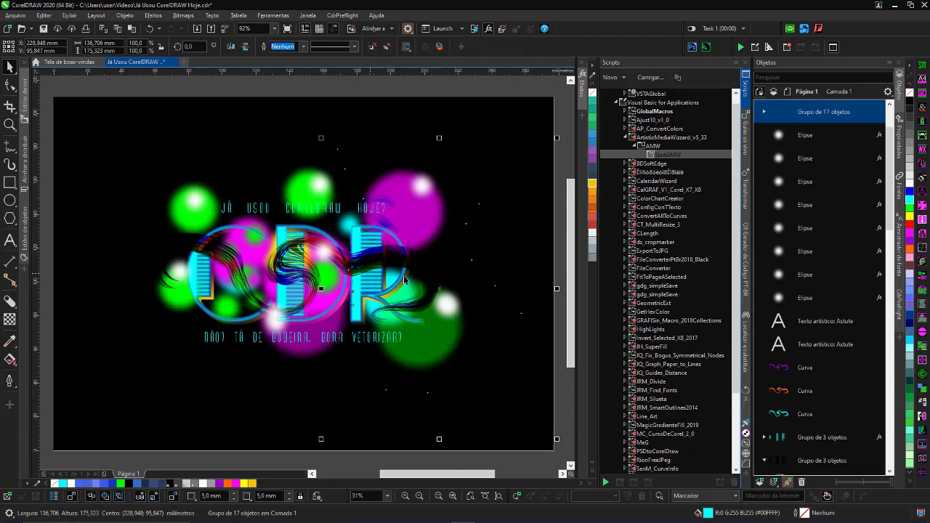
# Apply transparency to the cyan face group and try the Adicionar and Inverter merge modes on it.
pyautogui.click(12, 319)
pyautogui.click(152, 47)
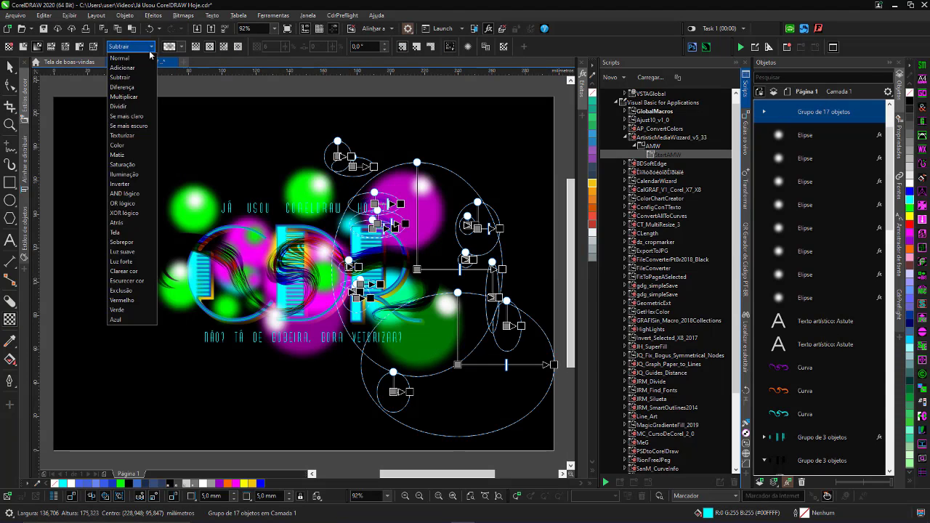
pyautogui.click(129, 67)
pyautogui.click(151, 47)
pyautogui.click(129, 185)
pyautogui.press('space')
# Reduce the face group to about 95 mm wide at the artwork's upper right, with a green #00FF00 fill and the Dividir merge mode.
pyautogui.moveTo(469, 260); pyautogui.dragTo(293, 250)
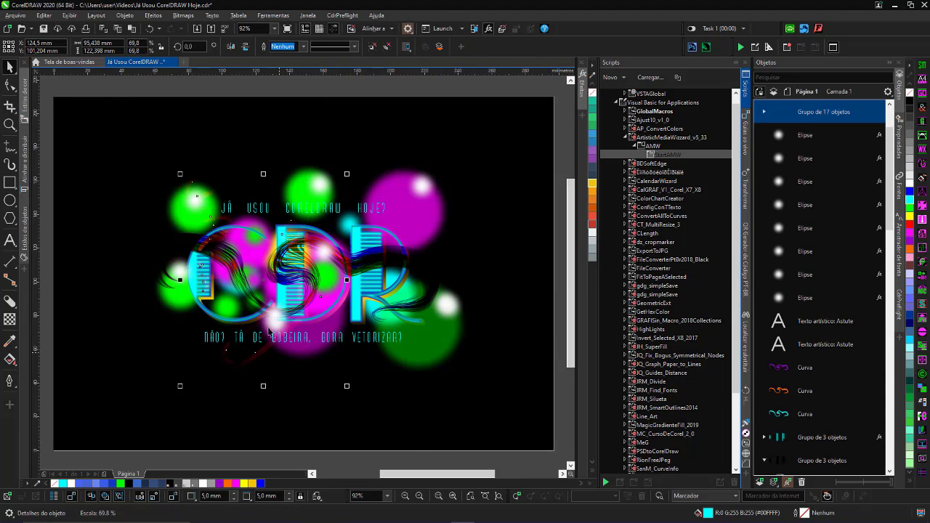
pyautogui.moveTo(268, 330); pyautogui.dragTo(469, 265)
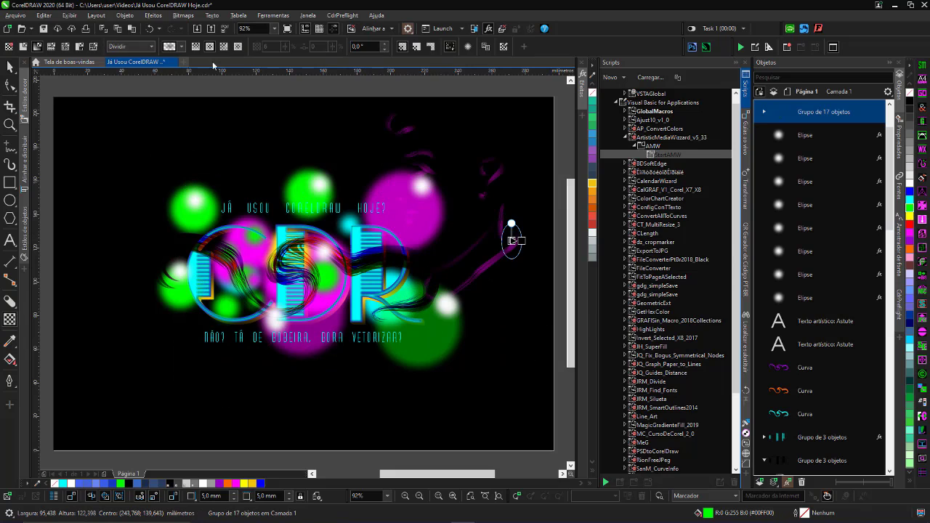
pyautogui.click(12, 67)
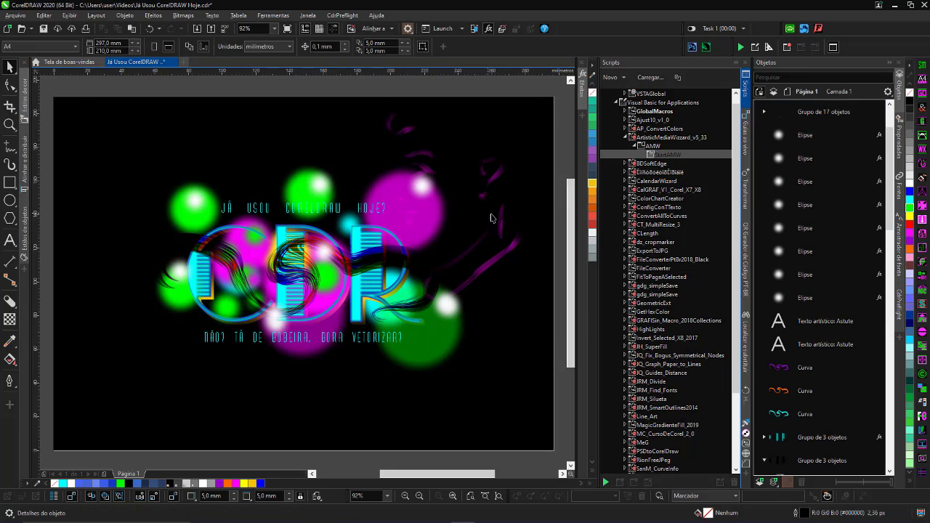
# Make a mirrored copy of the face group in the artwork's upper-left area and fill the copy with purple #9900CC.
pyautogui.moveTo(547, 215); pyautogui.dragTo(103, 342)
pyautogui.moveTo(274, 174); pyautogui.dragTo(123, 251)
pyautogui.click(106, 382)
pyautogui.press('Delete')
pyautogui.moveTo(131, 341); pyautogui.dragTo(131, 261)
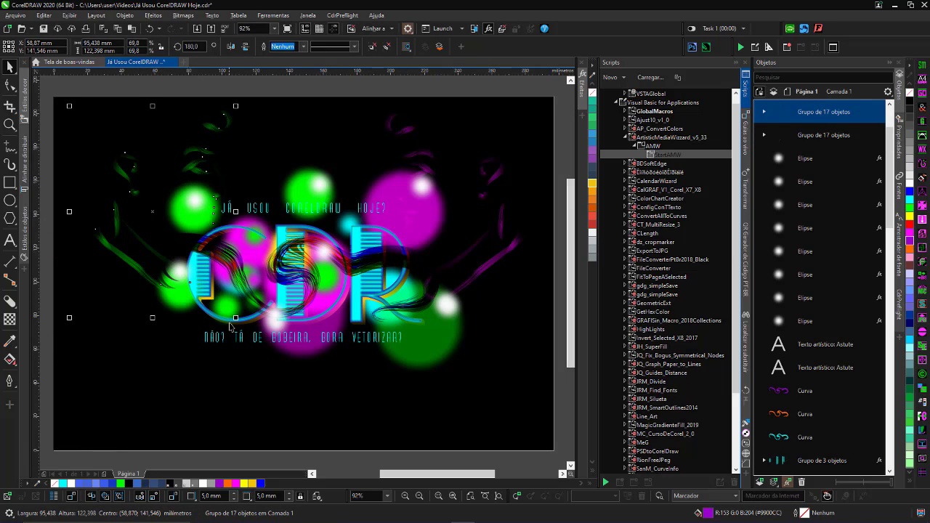
# Reduce the mirrored face copy to about 76 mm wide in the artwork's lower-left corner and check the result in full-screen preview.
pyautogui.moveTo(123, 216); pyautogui.dragTo(127, 257)
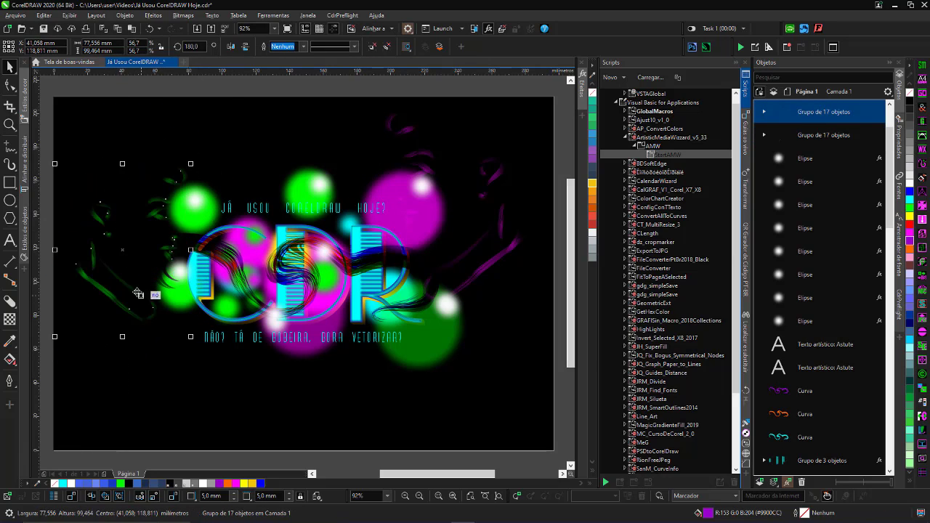
pyautogui.moveTo(138, 293); pyautogui.dragTo(122, 402)
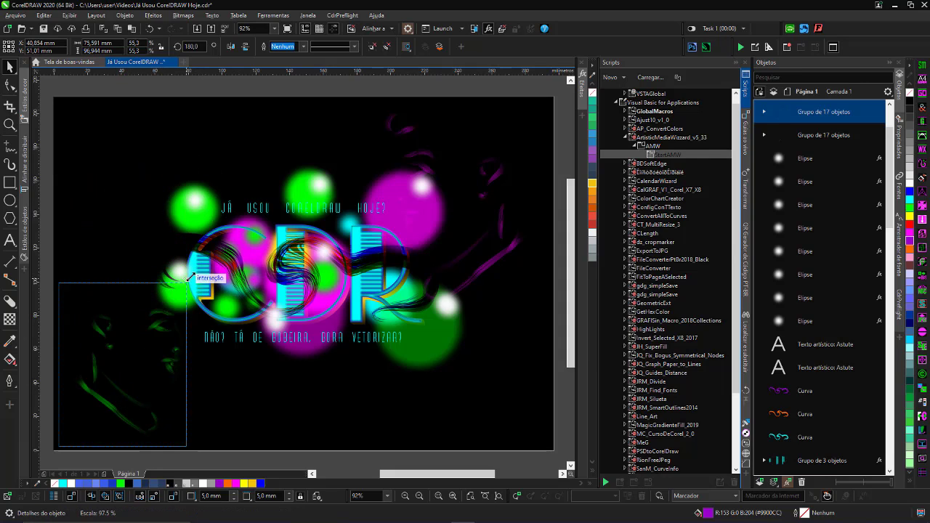
pyautogui.click(50, 299)
pyautogui.press('F9')
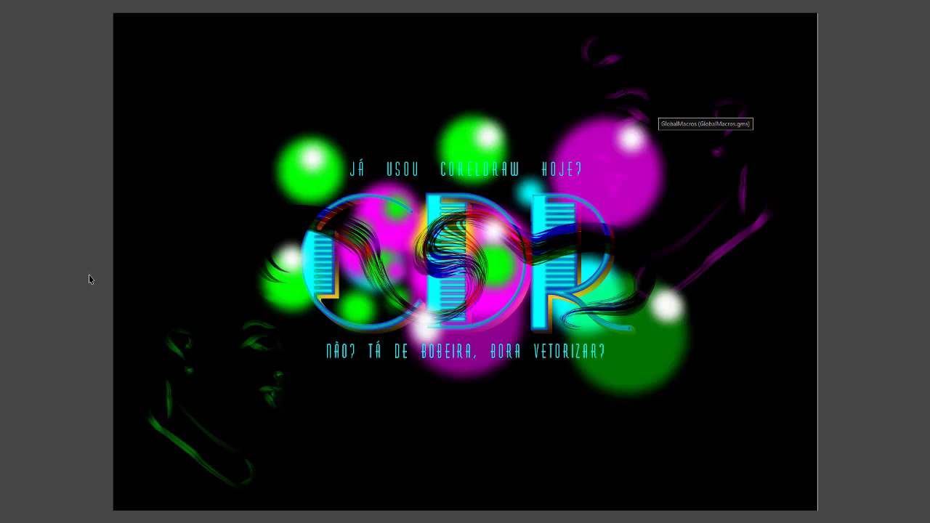
pyautogui.press('F9')
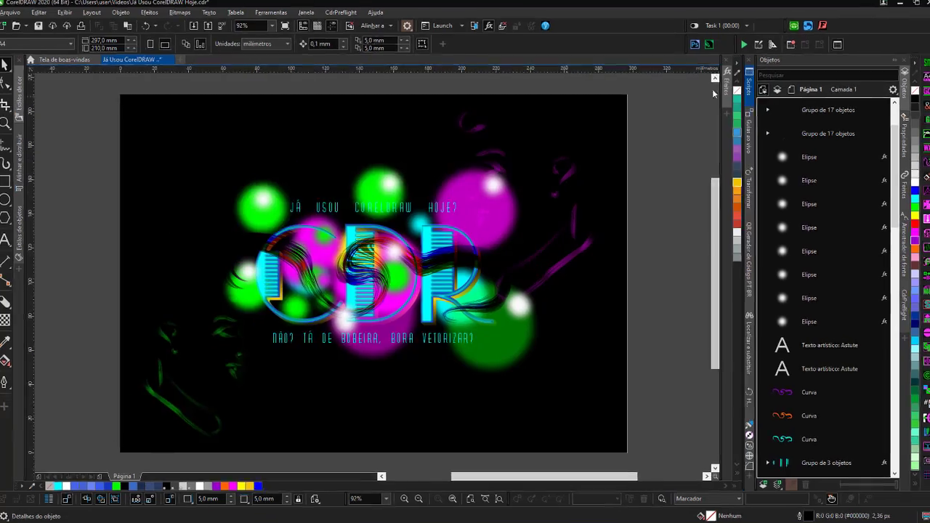